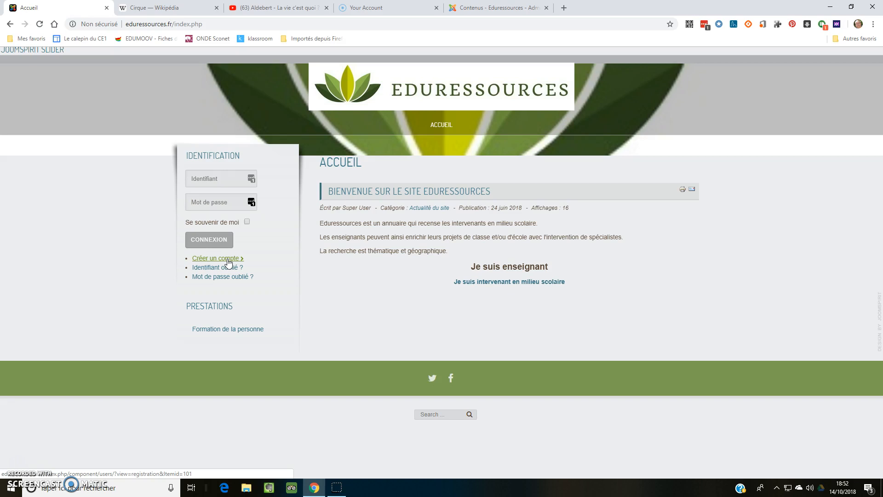
# Log in to the site with the account identifier and password, declining the offer to save the credentials.
pyautogui.click(214, 179)
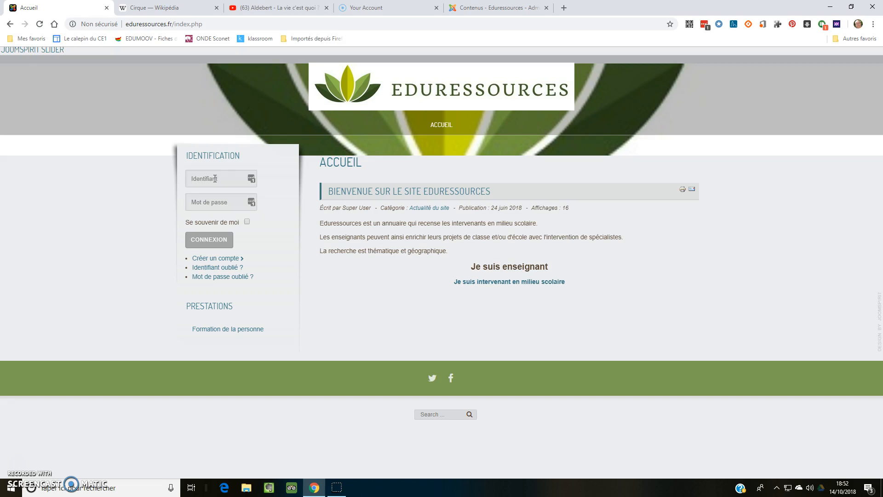
pyautogui.press('Tab')
pyautogui.write('••')
pyautogui.click(215, 240)
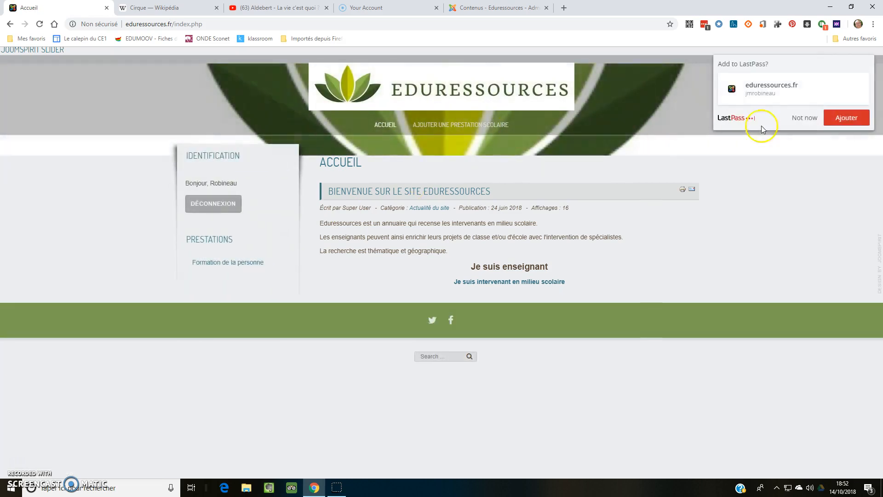
pyautogui.click(802, 120)
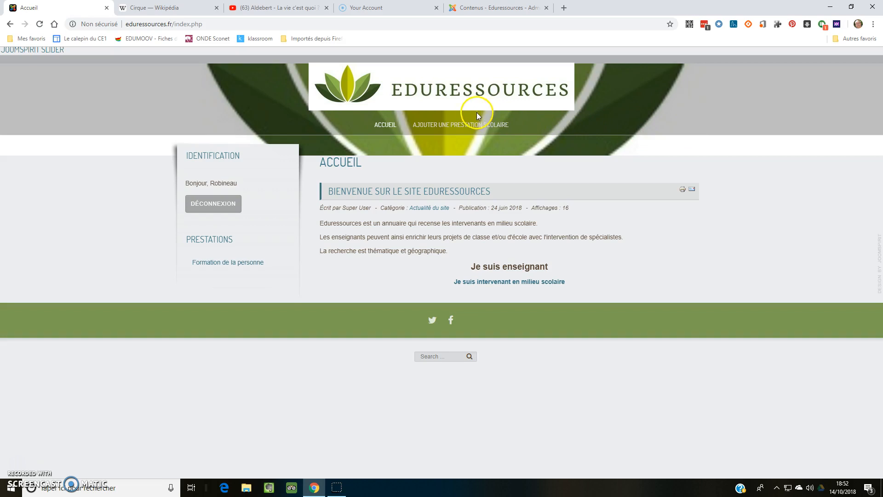
# Open the form for adding a school service (prestation scolaire).
pyautogui.click(457, 126)
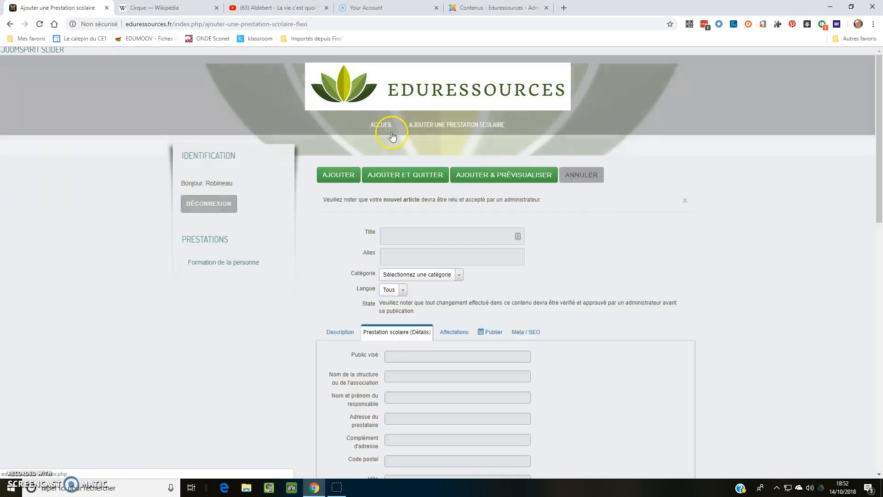
pyautogui.click(586, 171)
pyautogui.scroll(-9, 604, 184)
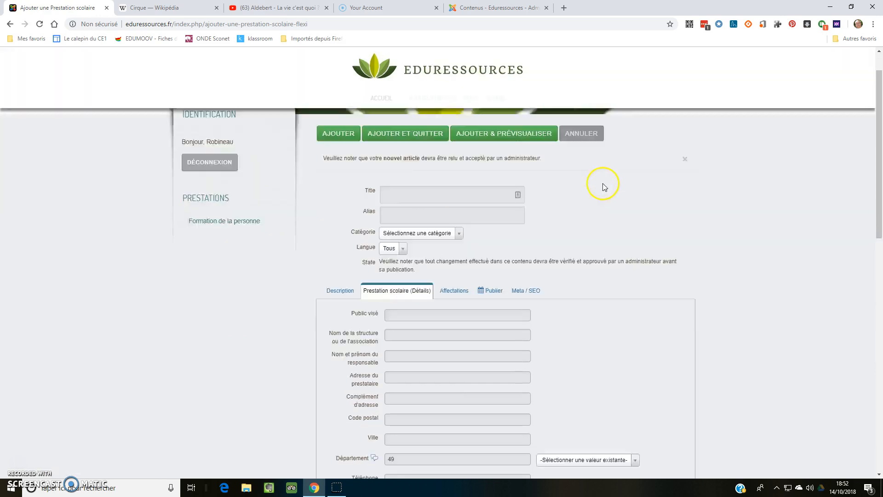
pyautogui.scroll(9, 604, 185)
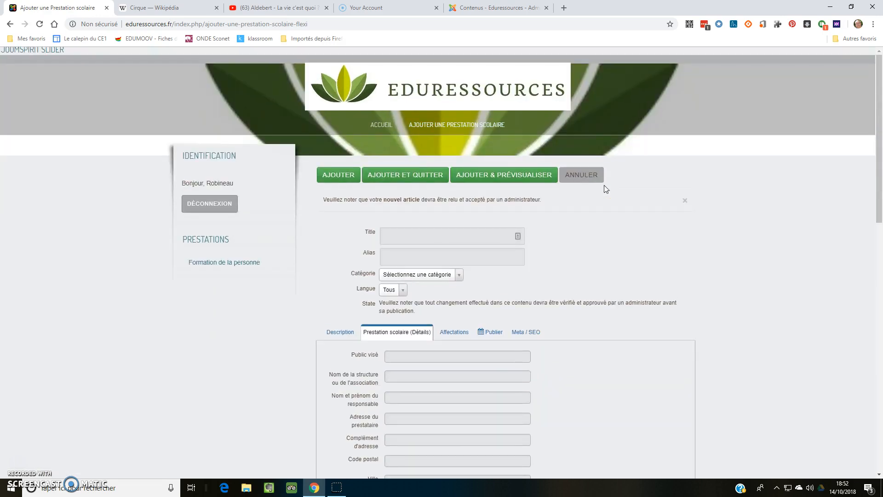
pyautogui.click(666, 201)
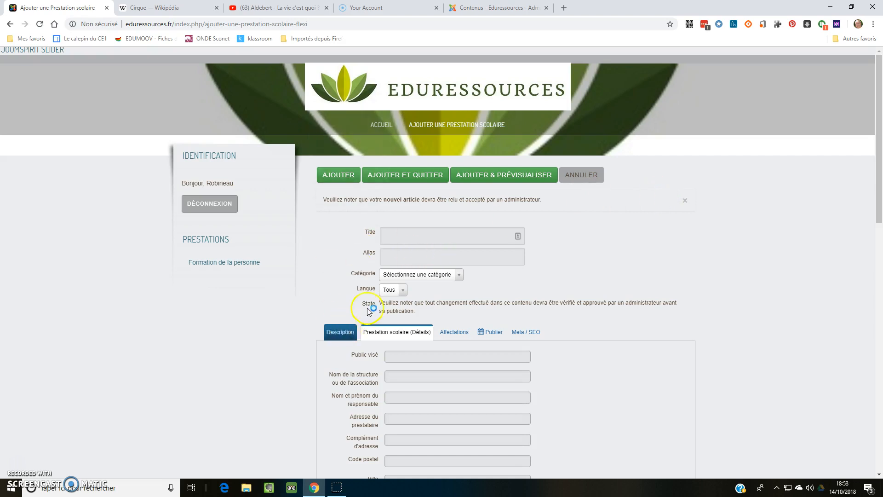
# Enter the title "Activité Cirque" and the alias "activites-cirque" for the new service.
pyautogui.click(407, 234)
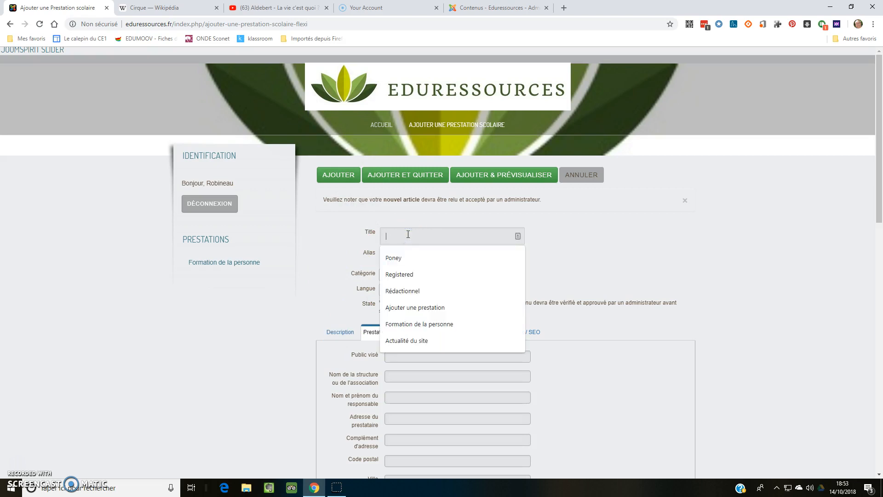
pyautogui.write('A')
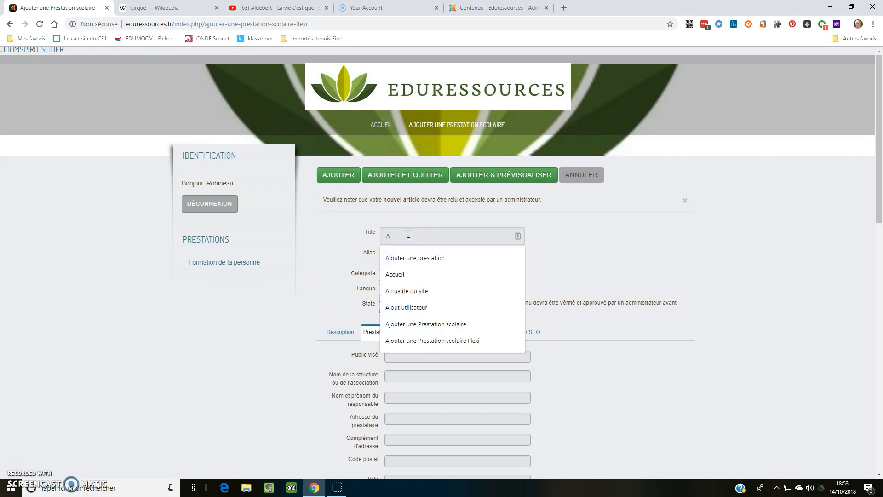
pyautogui.write('ctivité')
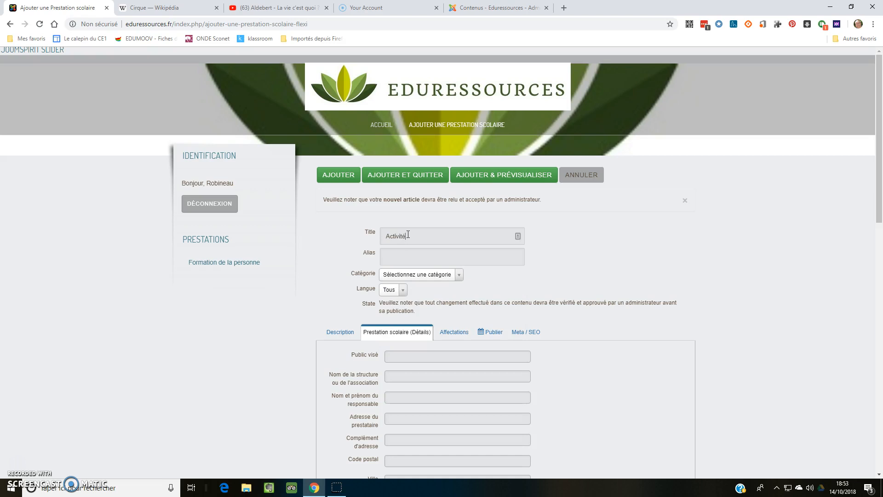
pyautogui.write(' Cirque')
pyautogui.write('activite')
pyautogui.write('s')
pyautogui.write('-')
pyautogui.write('cirque')
# Set the service's category to "Langages des arts et du corps" under Prestations scolaires.
pyautogui.press('Tab')
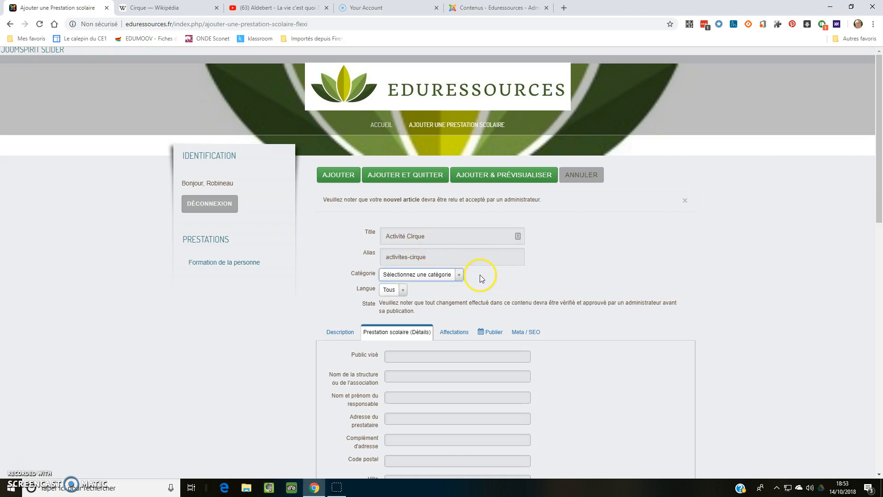
pyautogui.click(459, 275)
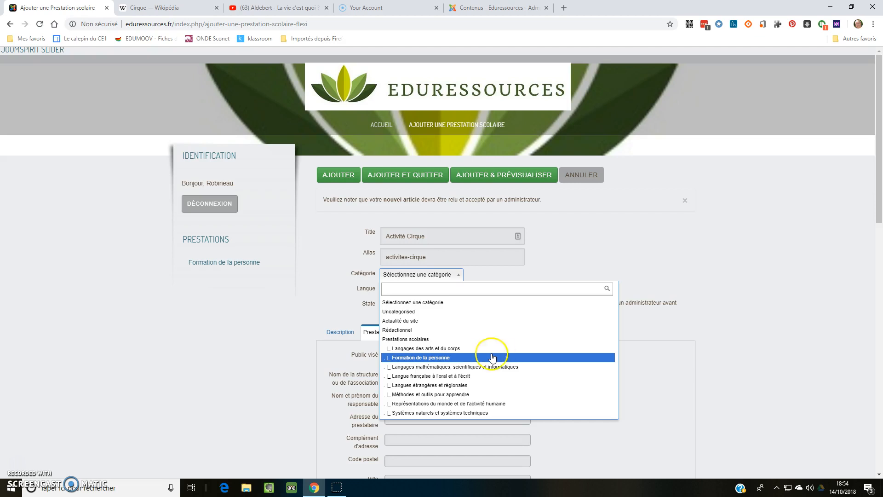
pyautogui.click(443, 349)
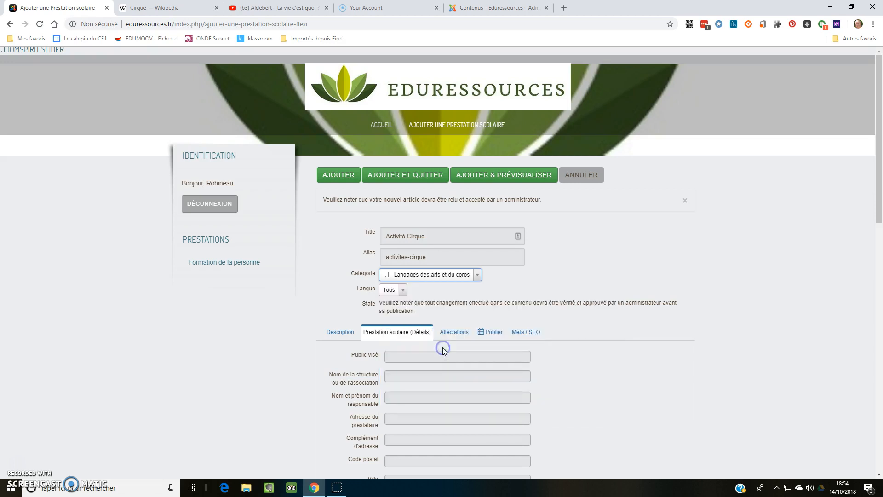
# Paste the copied paragraph defining "cirque" into the service's description.
pyautogui.click(340, 335)
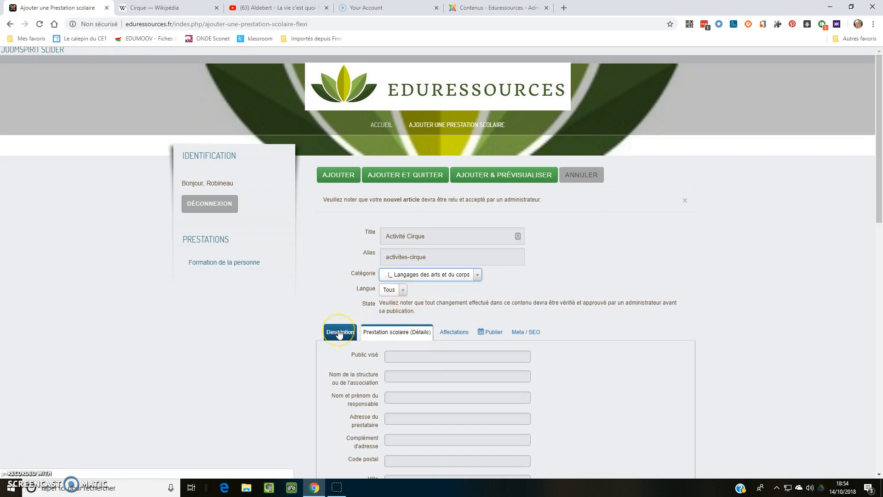
pyautogui.click(339, 334)
pyautogui.scroll(-4, 666, 257)
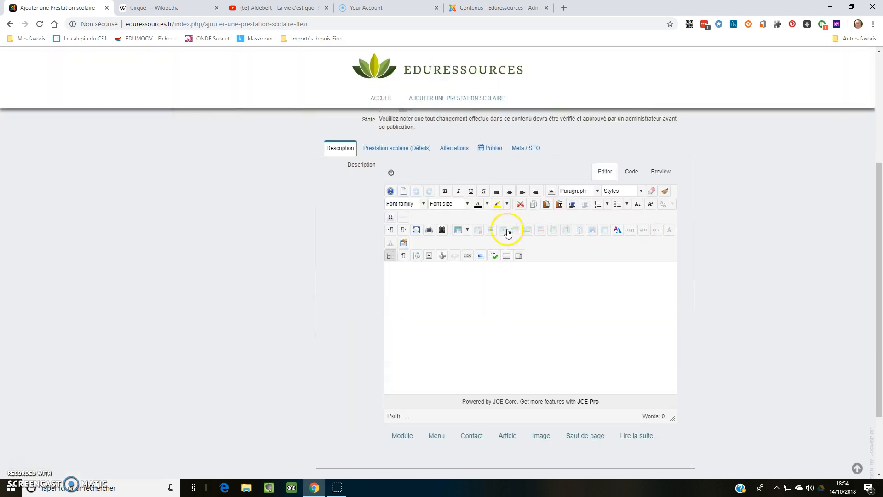
pyautogui.scroll(2, 451, 276)
pyautogui.click(424, 367)
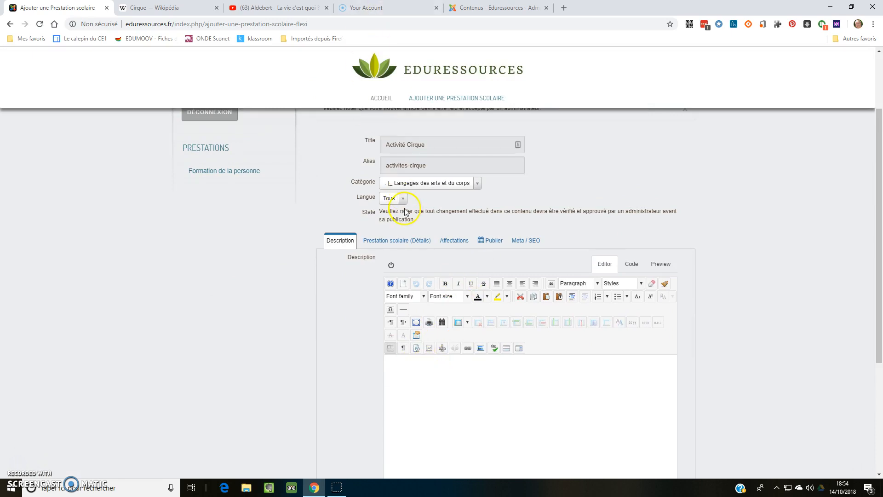
pyautogui.write('Un cirque est une troupe d’artistes, traditionnellement itinérante, qui comporte le plus souvent des acrobates, propose des numéros de dressage et de domptage d’animaux et donne des spectacles de clowns et des tours de magie. Plus généralement au xxie siècle, le cirque est un spectacle vivant populaire organisé autour d’une scène circulaire. Le terme cirque vient du latin circus, en référence à une enceinte circulaire.')
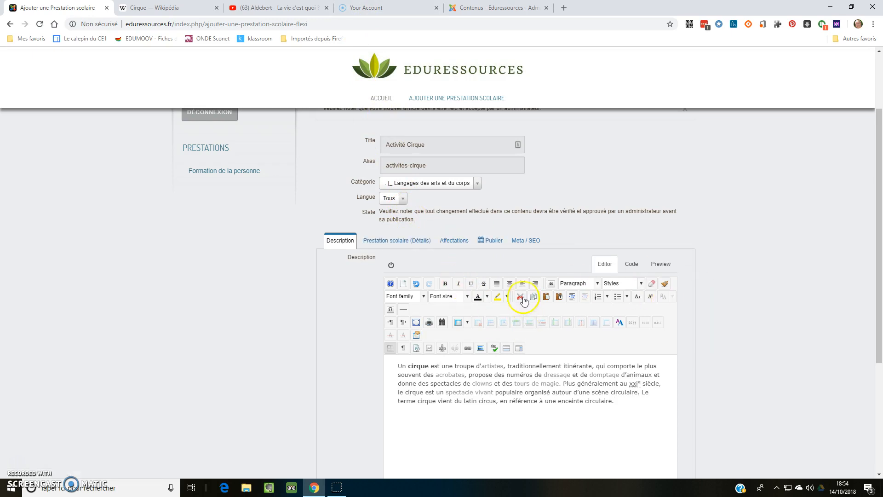
pyautogui.scroll(-4, 523, 300)
pyautogui.scroll(3, 528, 303)
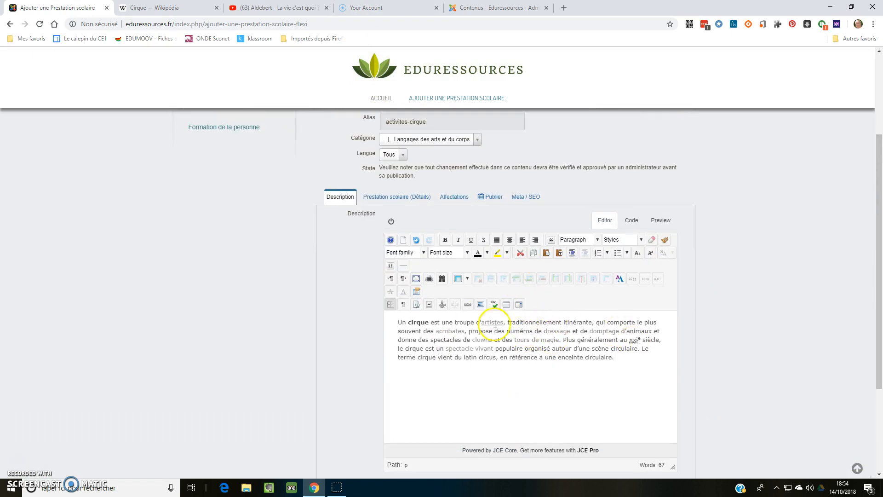
pyautogui.scroll(-2, 566, 325)
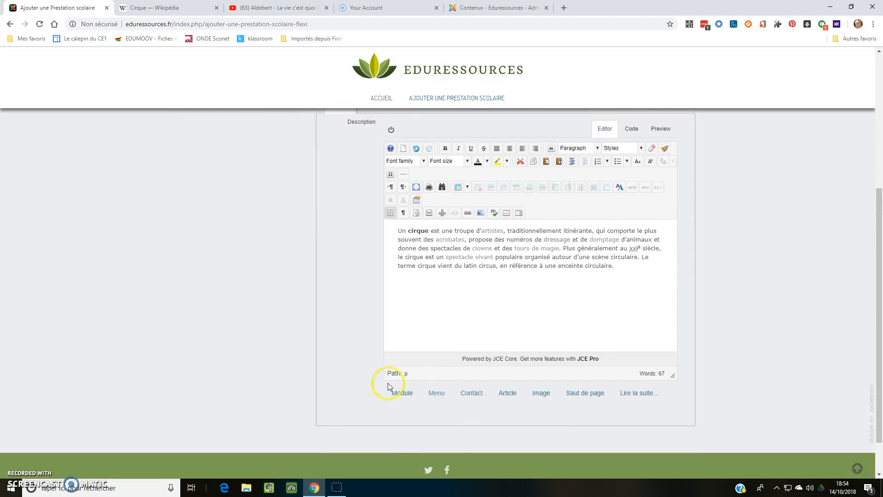
pyautogui.scroll(2, 534, 321)
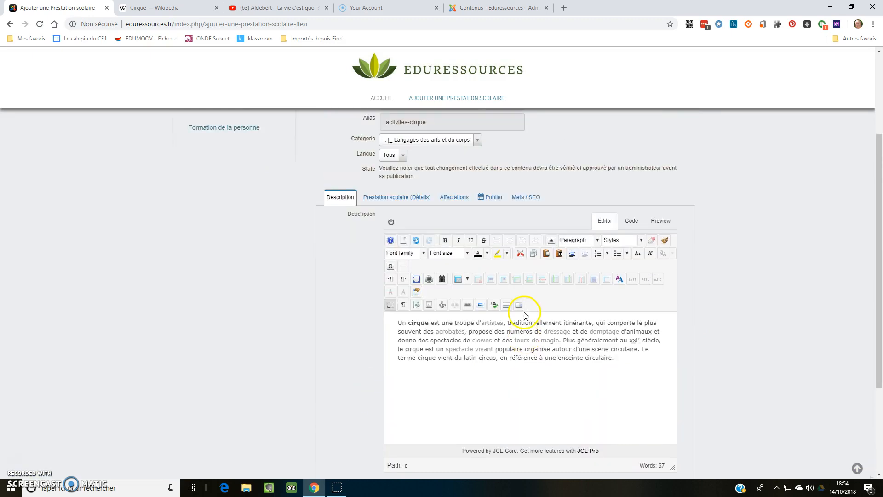
# Look through the fields of the service's details section (Prestation scolaire), from target audience to photos.
pyautogui.click(399, 201)
pyautogui.scroll(-4, 617, 258)
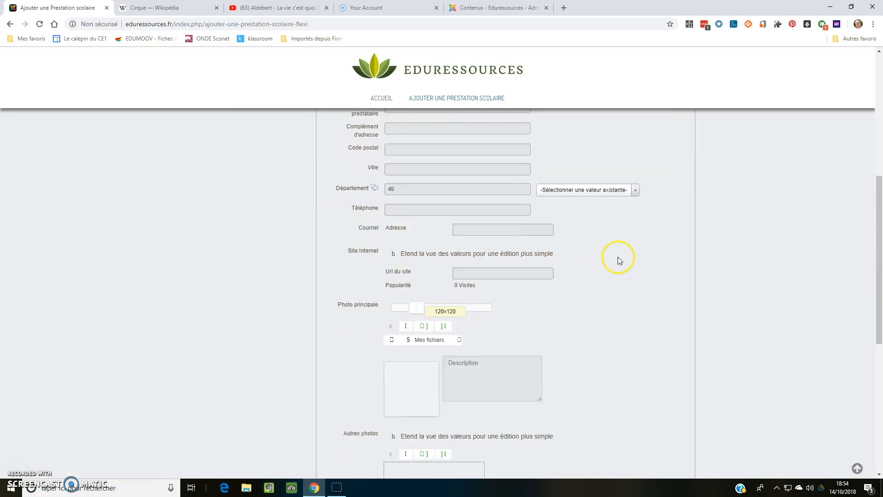
pyautogui.scroll(-8, 617, 258)
pyautogui.scroll(10, 615, 249)
pyautogui.scroll(5, 614, 248)
pyautogui.scroll(-6, 615, 248)
pyautogui.scroll(6, 615, 248)
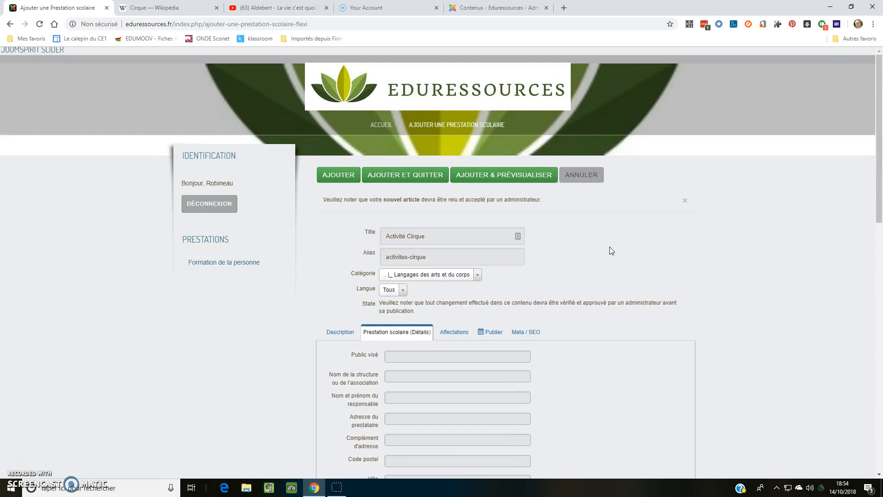
# Set the target audience to "Maternelle, primaire" and enter the name of the circus organisation.
pyautogui.scroll(-3, 609, 246)
pyautogui.click(400, 223)
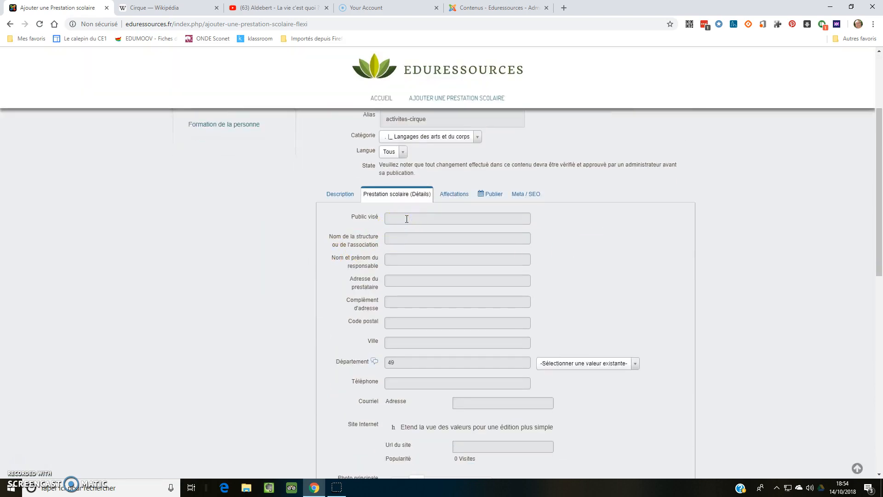
pyautogui.write('Maternelle, primaire')
pyautogui.press('Tab')
pyautogui.write('Le cirque de Jean-Michel')
# Enter the last name and first name of the person in charge.
pyautogui.press('Tab')
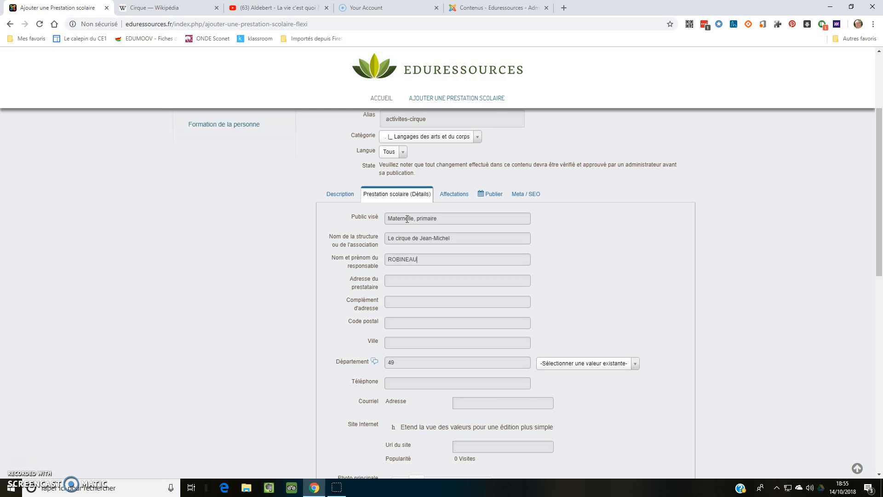
# Fill in the provider's address, postal code and town, leaving the address complement empty.
pyautogui.press('Tab')
pyautogui.write('Mon')
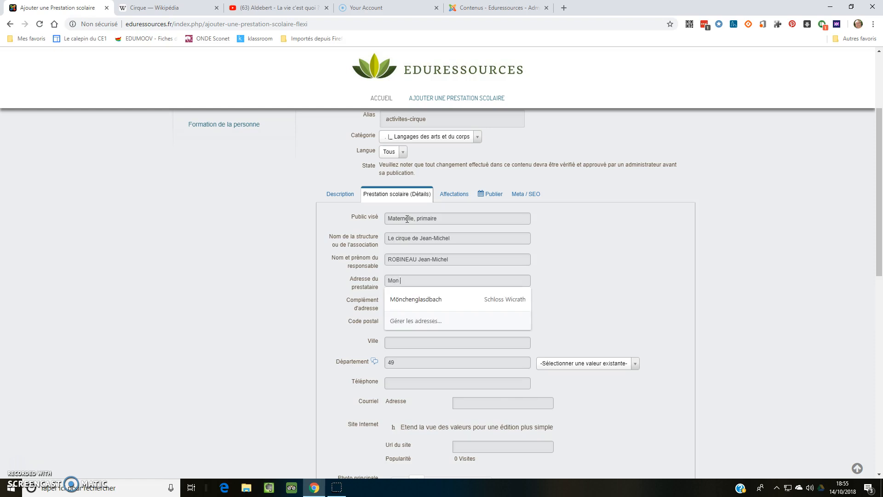
pyautogui.write(' adress')
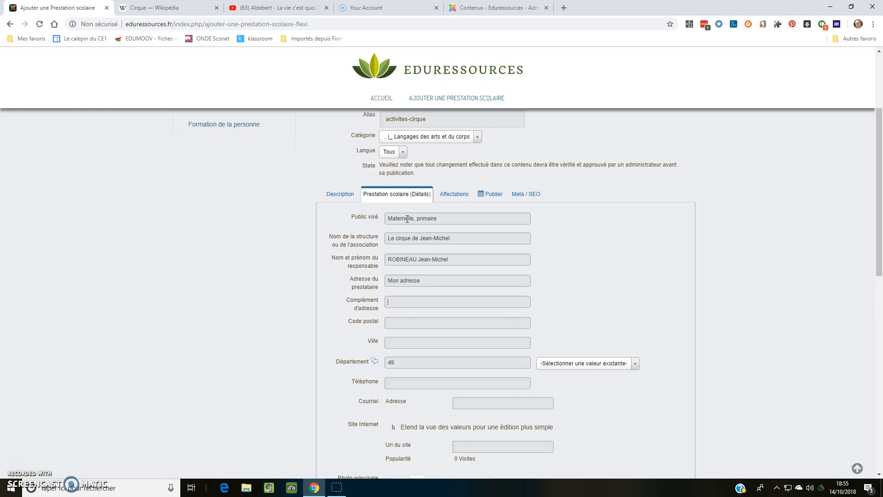
pyautogui.write('e')
pyautogui.press('Tab')
pyautogui.press('Tab')
pyautogui.write('4975')
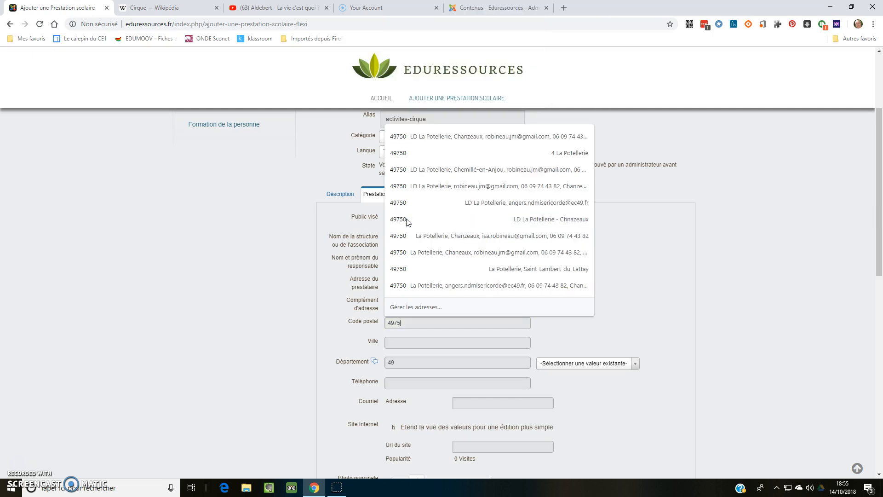
pyautogui.write('0')
pyautogui.press('Tab')
pyautogui.write('Chanzeau')
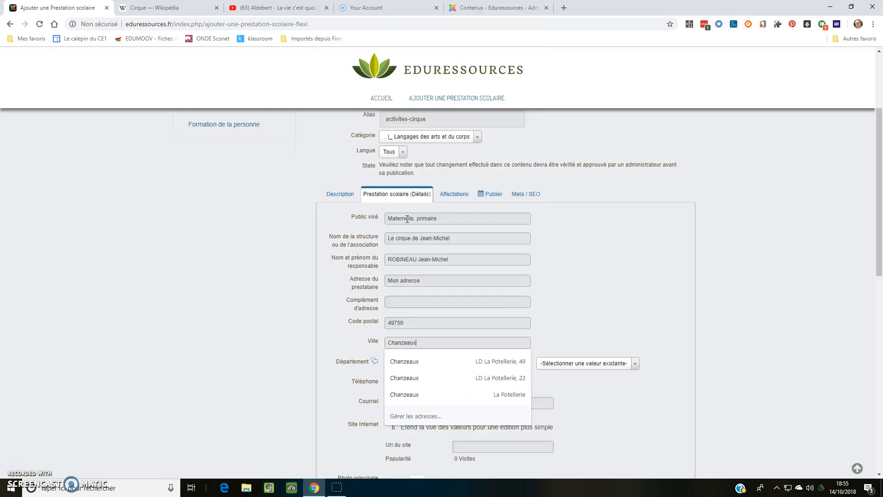
pyautogui.write('x')
# Check the existing values offered for the department.
pyautogui.press('Tab')
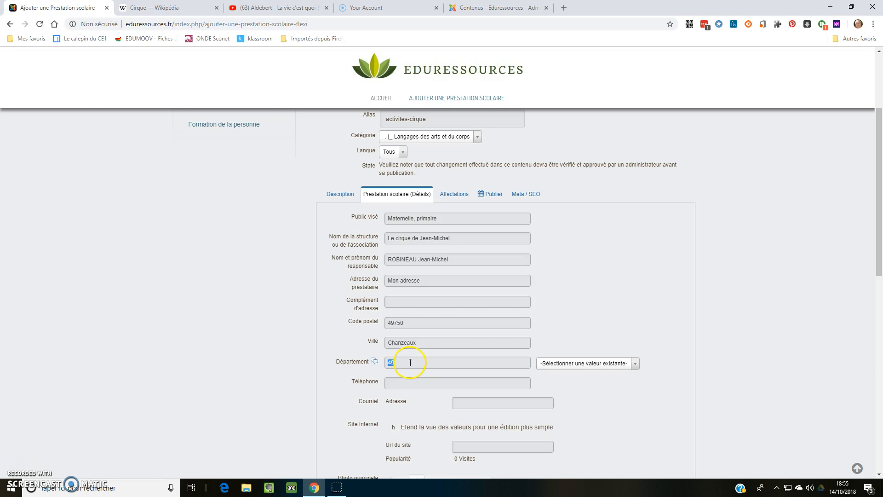
pyautogui.click(559, 363)
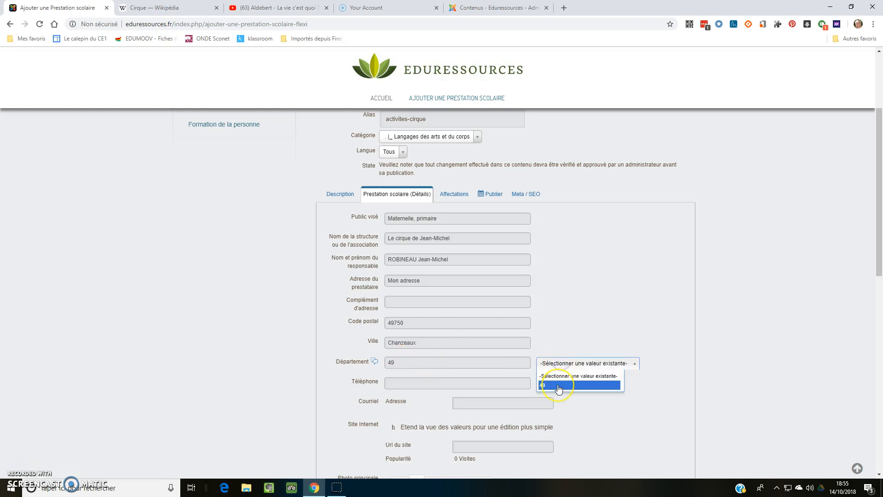
pyautogui.click(406, 361)
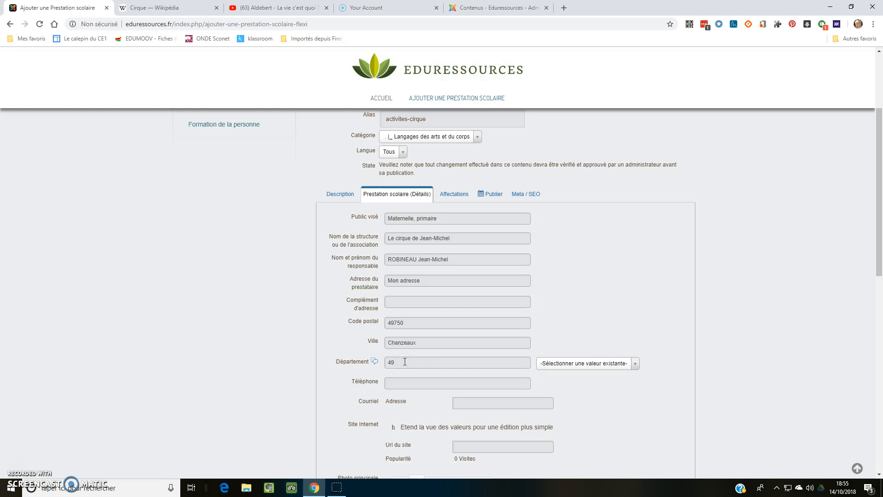
pyautogui.click(410, 363)
# Fill in the provider's telephone number and e-mail address.
pyautogui.click(405, 384)
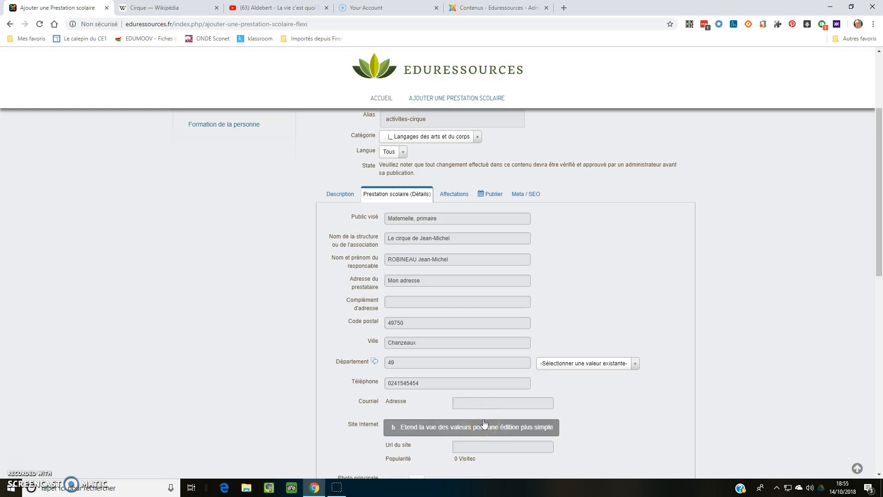
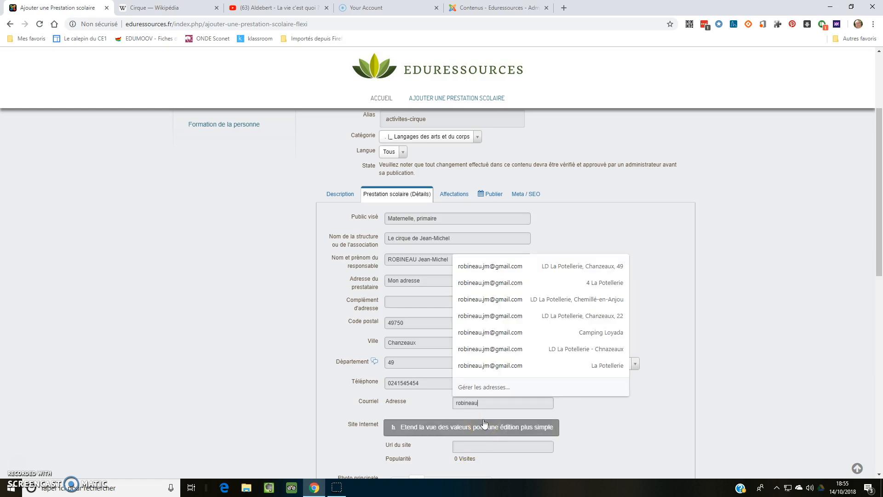
pyautogui.press('Tab')
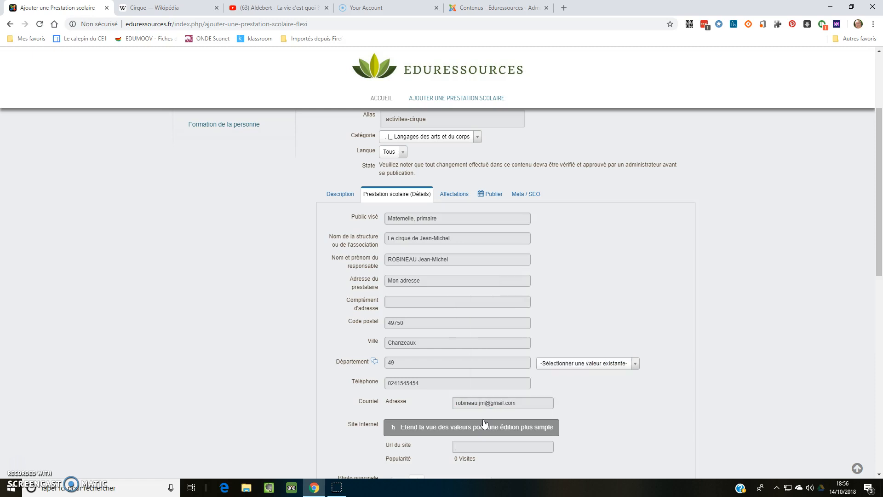
pyautogui.scroll(-3, 587, 348)
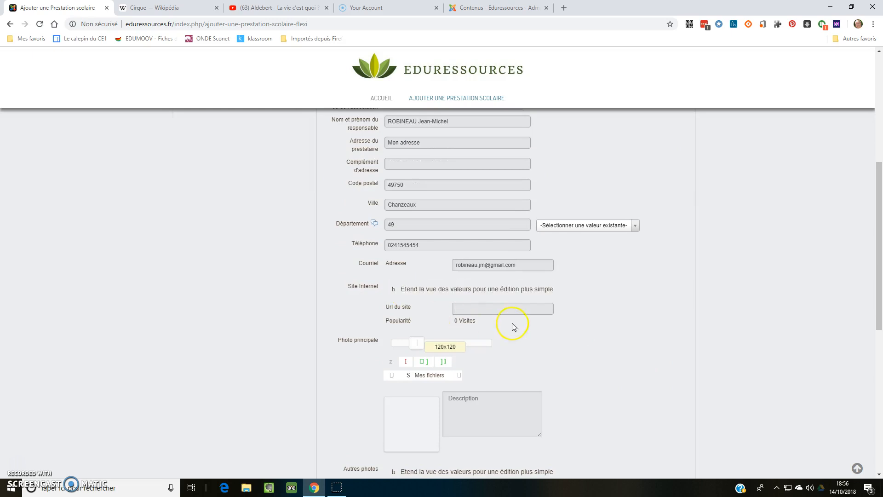
pyautogui.write('http://google.fr')
pyautogui.scroll(-3, 538, 321)
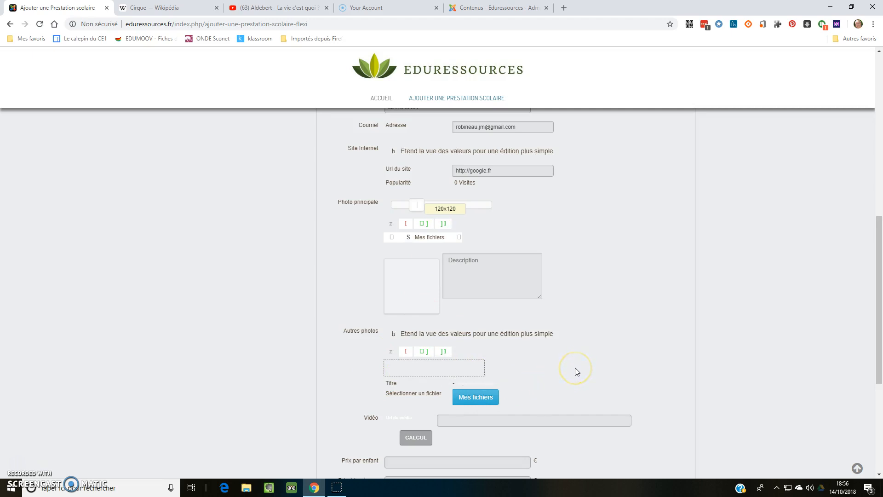
pyautogui.click(391, 237)
pyautogui.click(394, 326)
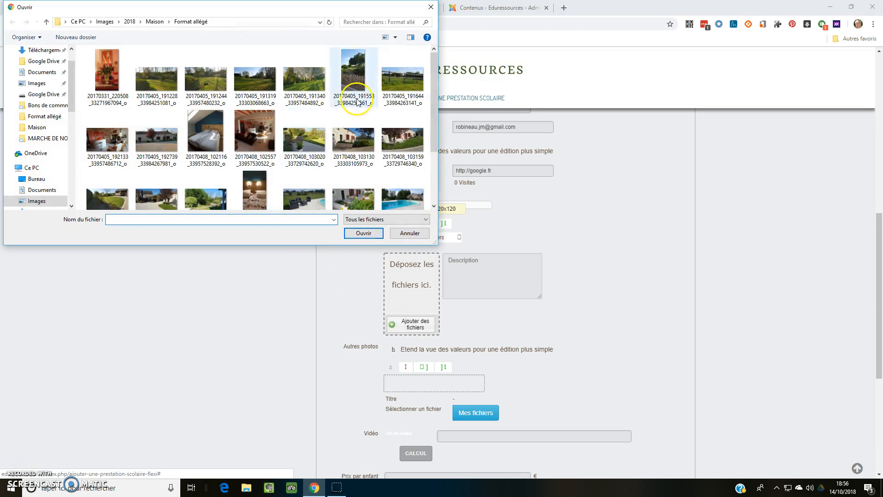
pyautogui.doubleClick(159, 141)
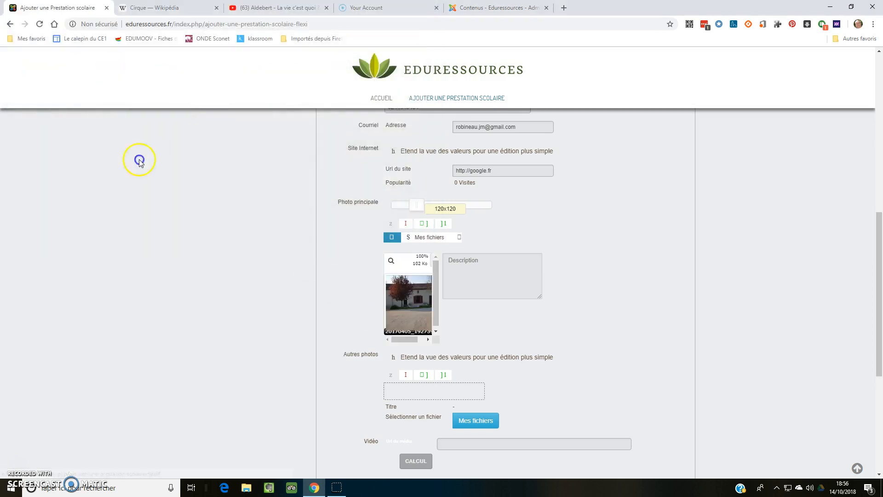
pyautogui.scroll(-2, 589, 246)
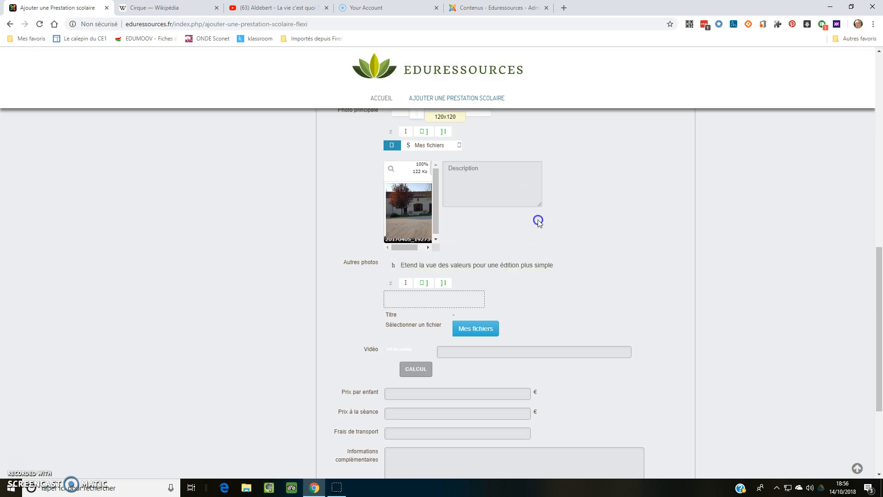
pyautogui.click(465, 330)
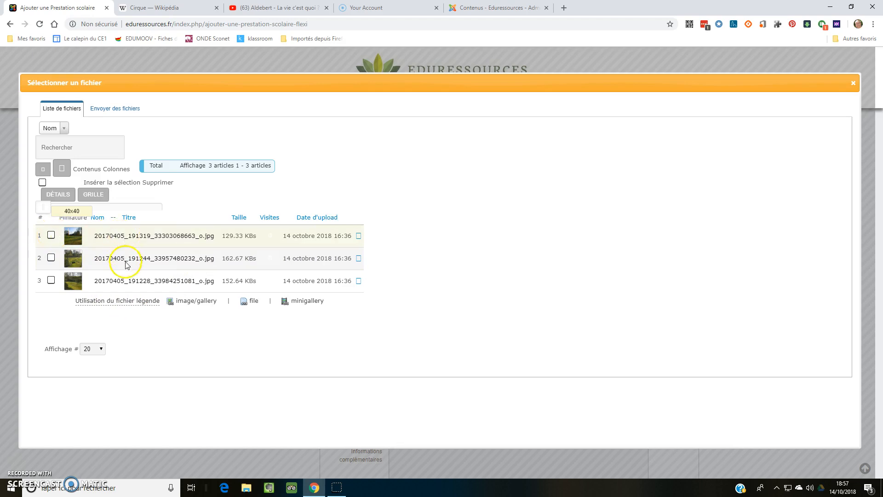
pyautogui.click(106, 110)
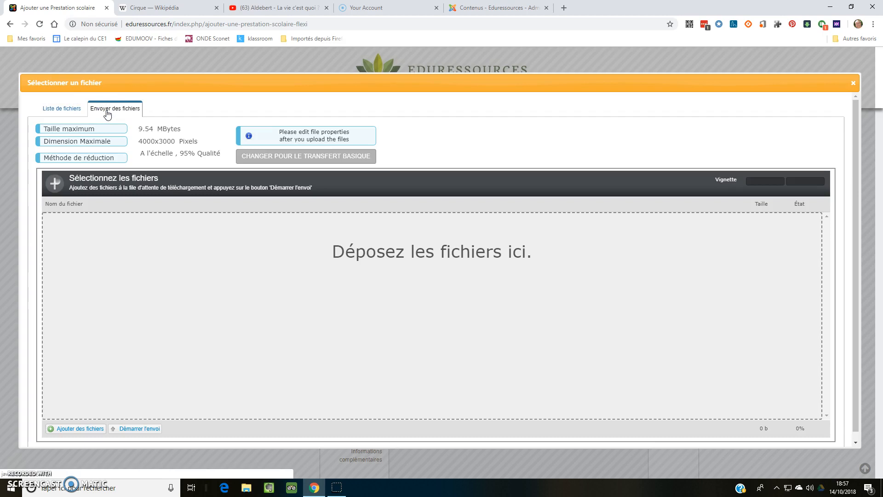
pyautogui.click(77, 429)
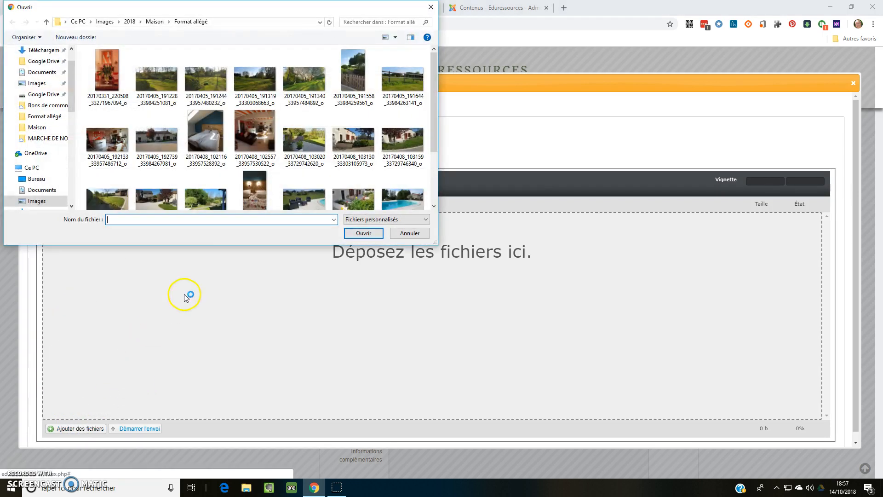
pyautogui.scroll(-1, 256, 179)
pyautogui.click(353, 183)
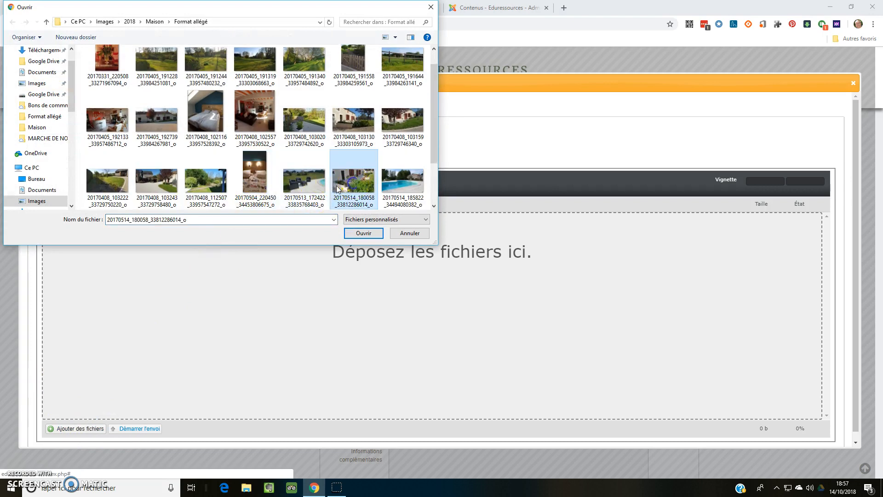
pyautogui.keyDown('ctrl'); pyautogui.click(306, 184); pyautogui.keyUp('ctrl')
pyautogui.keyDown('ctrl'); pyautogui.click(206, 181); pyautogui.keyUp('ctrl')
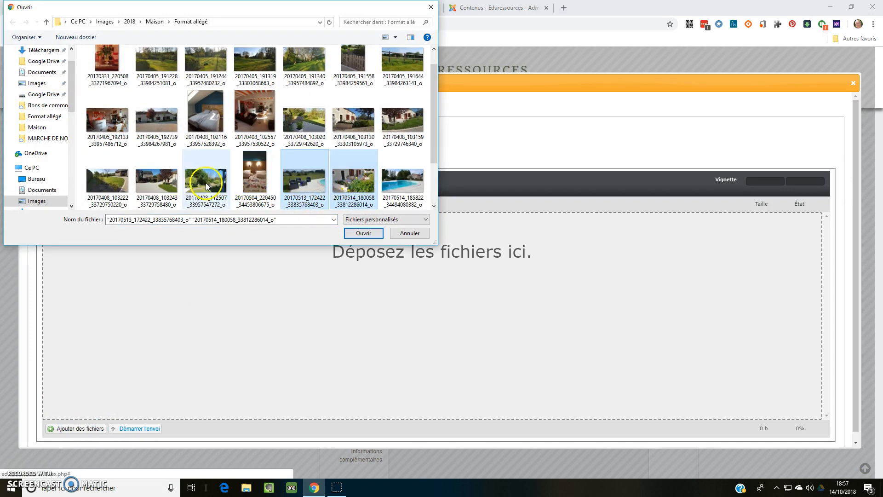
pyautogui.click(362, 233)
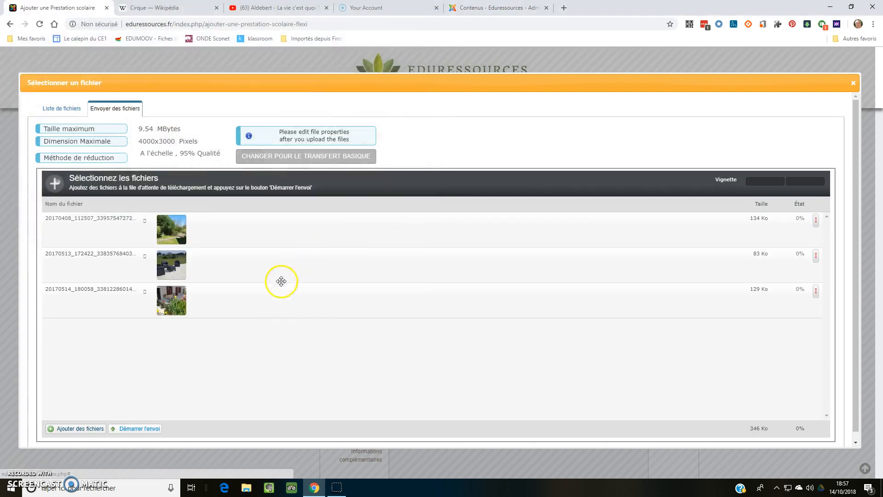
pyautogui.click(139, 427)
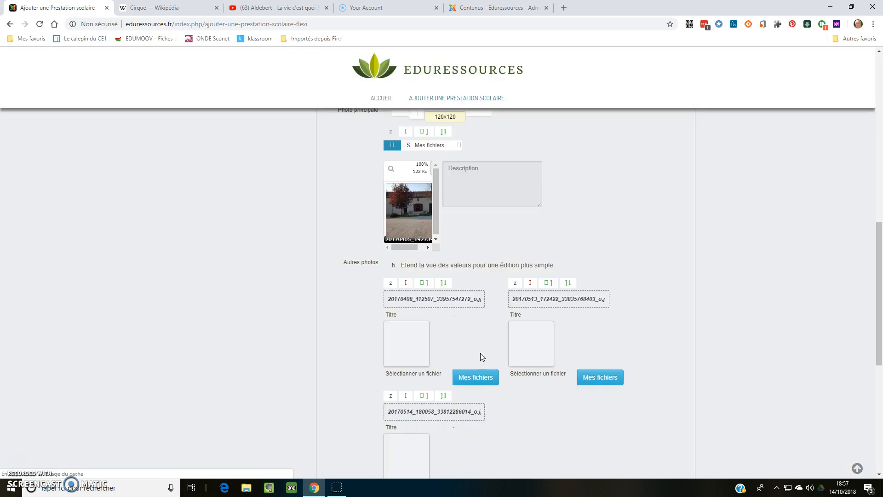
# Switch to YouTube and copy the share link of the Aldebert video "La vie c'est quoi ?".
pyautogui.scroll(-4, 651, 195)
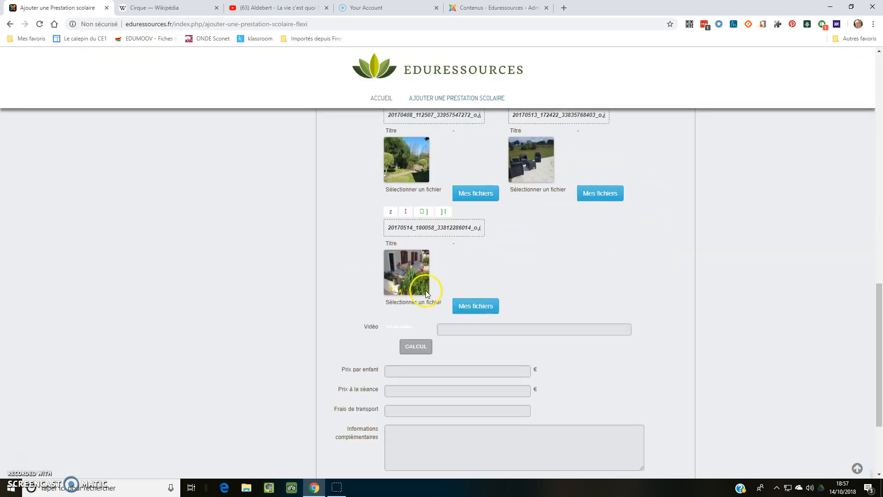
pyautogui.click(471, 330)
pyautogui.click(264, 8)
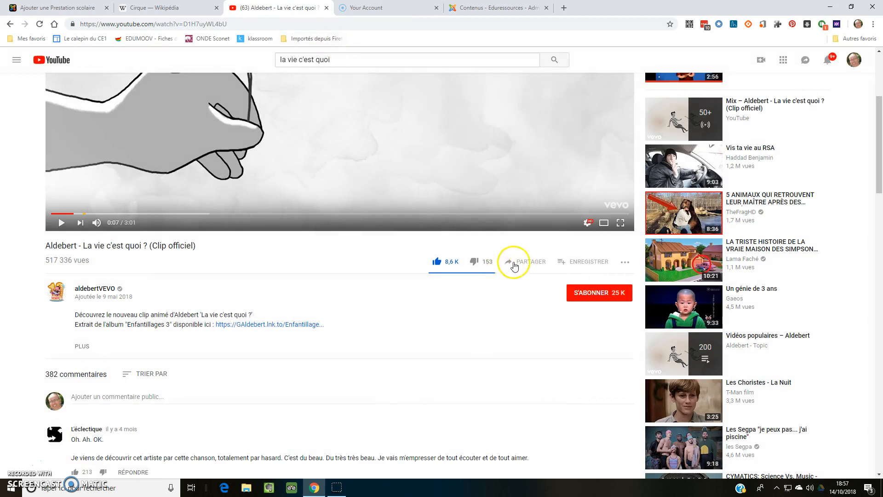
pyautogui.click(536, 262)
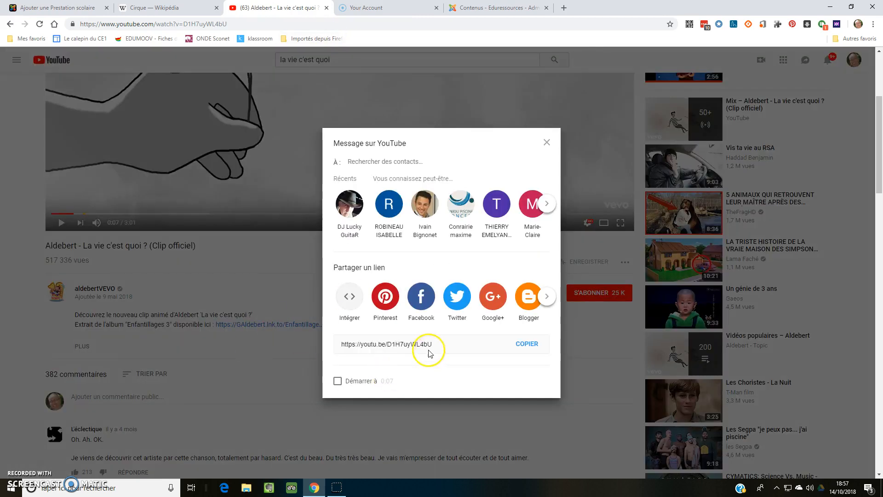
pyautogui.click(527, 343)
pyautogui.hotkey('ctrl', 'c')
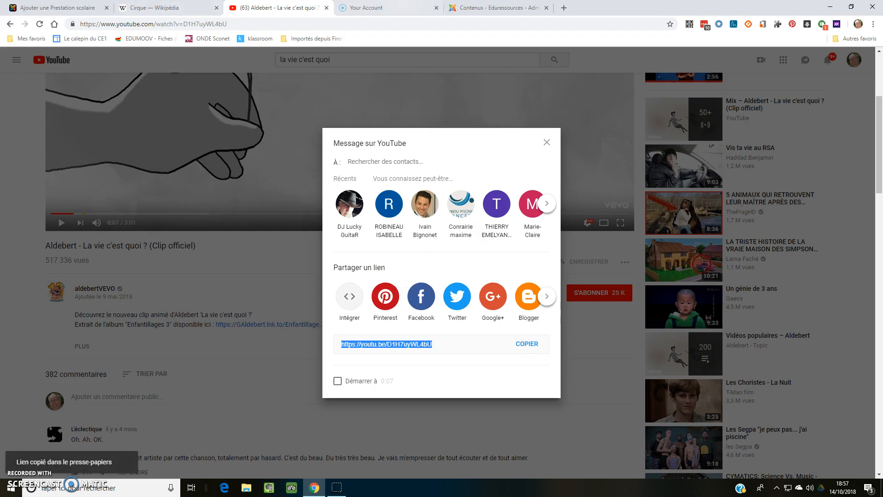
pyautogui.click(483, 9)
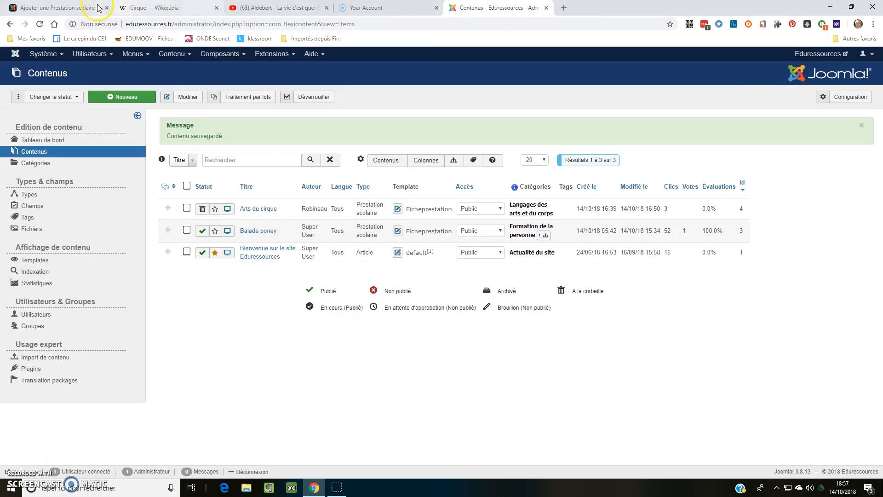
pyautogui.click(183, 9)
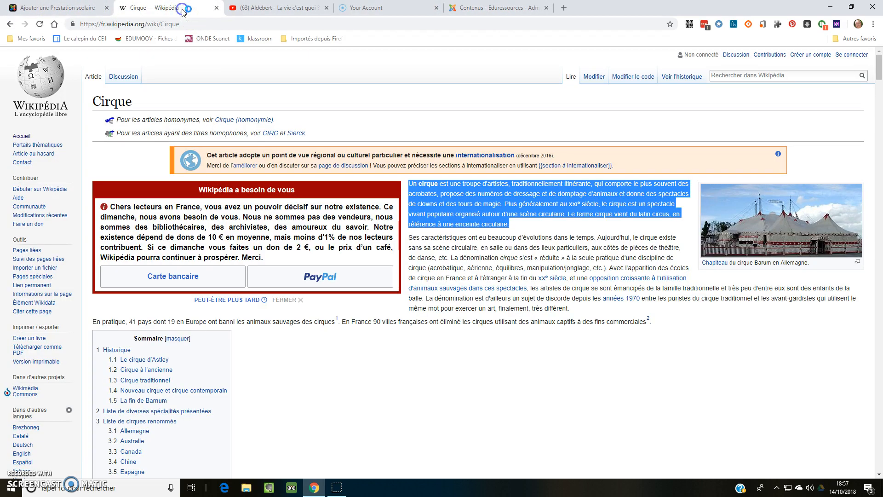
pyautogui.click(248, 9)
pyautogui.click(358, 8)
pyautogui.click(60, 9)
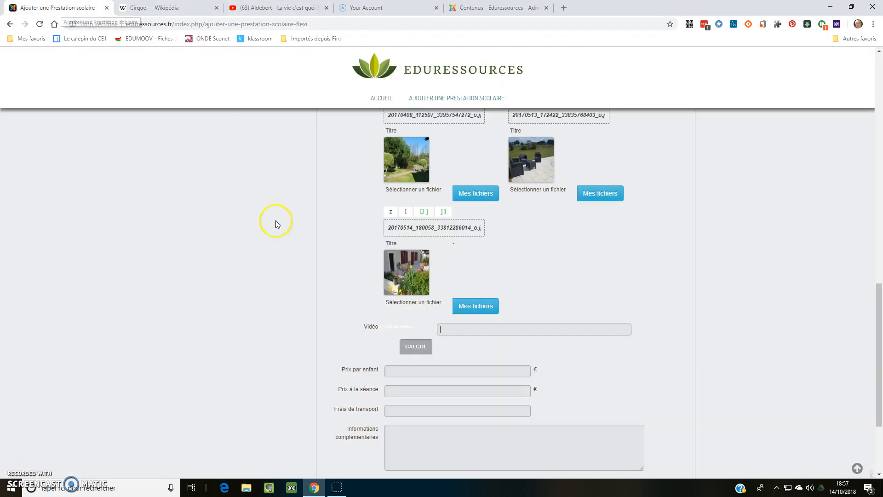
pyautogui.rightClick(474, 331)
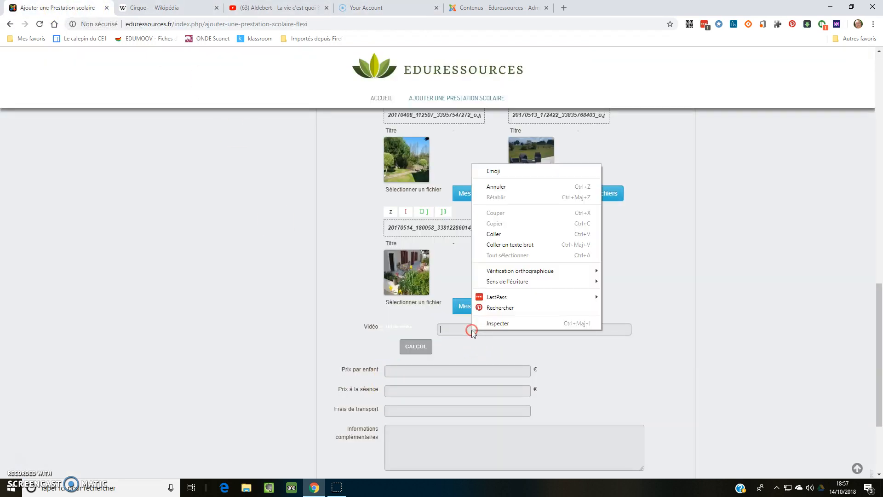
pyautogui.click(502, 245)
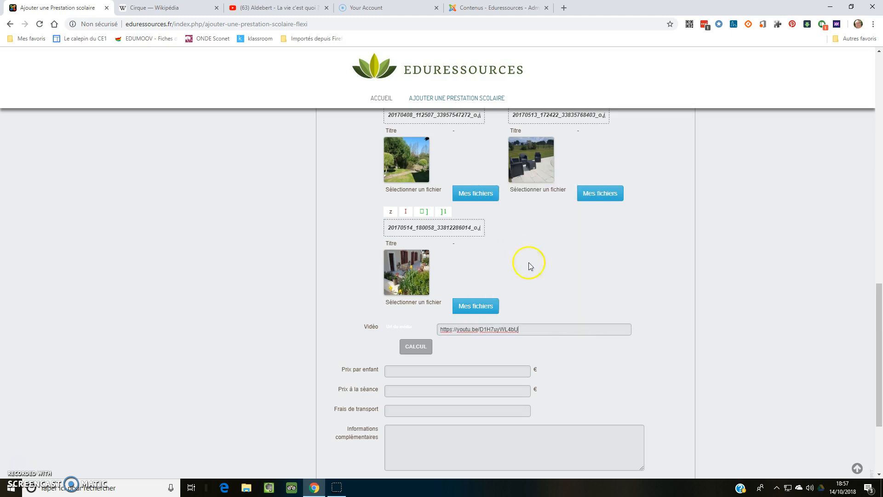
pyautogui.click(416, 348)
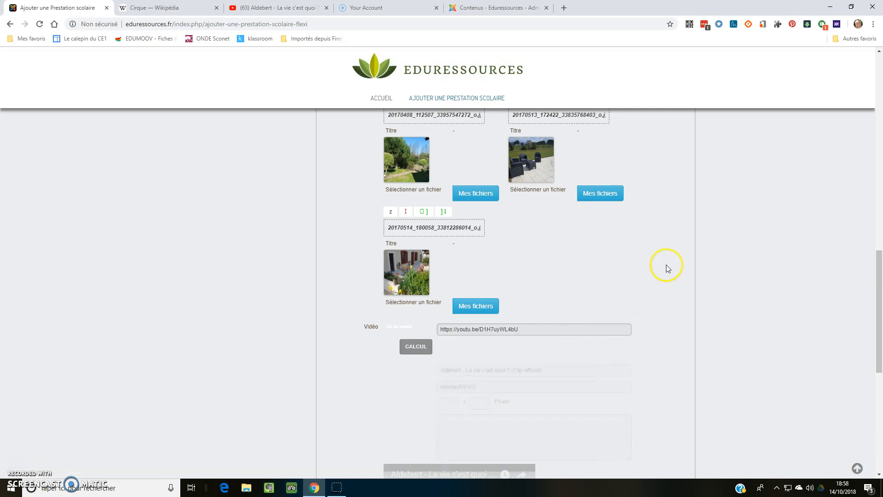
# Set the price per child to 5 €, the price per session to 150 € and the transport costs to 1.
pyautogui.scroll(-2, 658, 249)
pyautogui.scroll(-1, 658, 249)
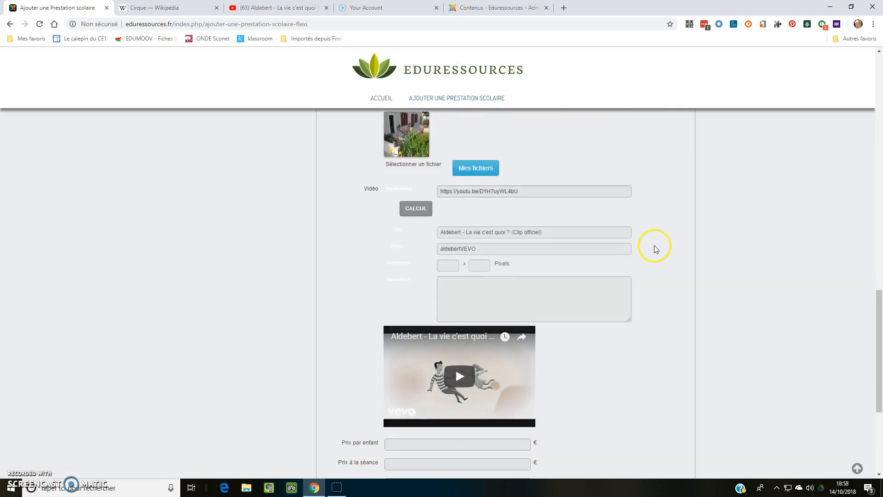
pyautogui.scroll(-3, 646, 249)
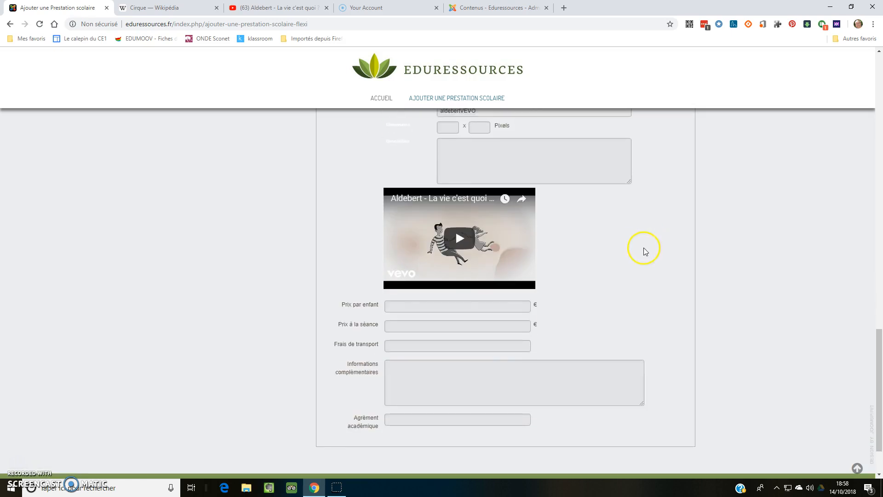
pyautogui.click(405, 307)
pyautogui.click(416, 327)
# Enter "Informations complémentaires" as the additional information and "OUI" followed by the approval number as the academic approval.
pyautogui.click(430, 370)
pyautogui.write('Informations complé')
pyautogui.write('mentaires')
pyautogui.click(395, 417)
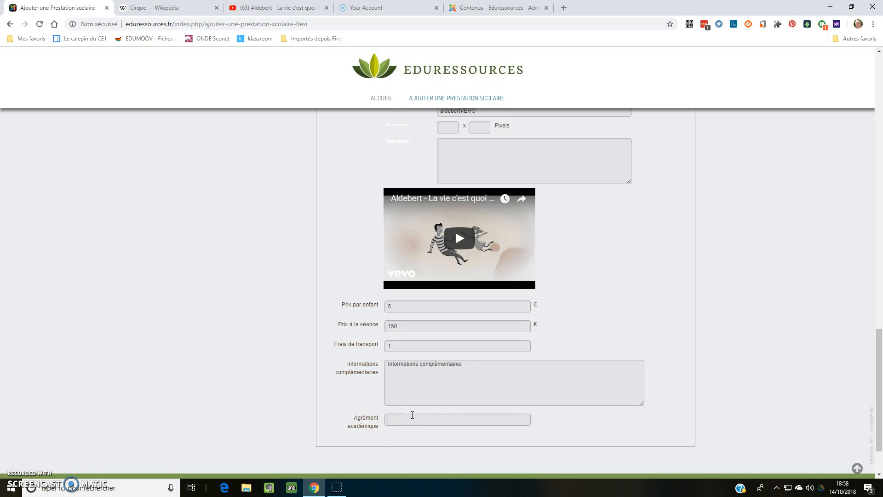
pyautogui.write('OUI 54565877')
pyautogui.click(516, 309)
# Review the filled-in form, its publication dates and access settings, and the Meta / SEO description and keyword fields.
pyautogui.scroll(8, 642, 271)
pyautogui.scroll(15, 641, 272)
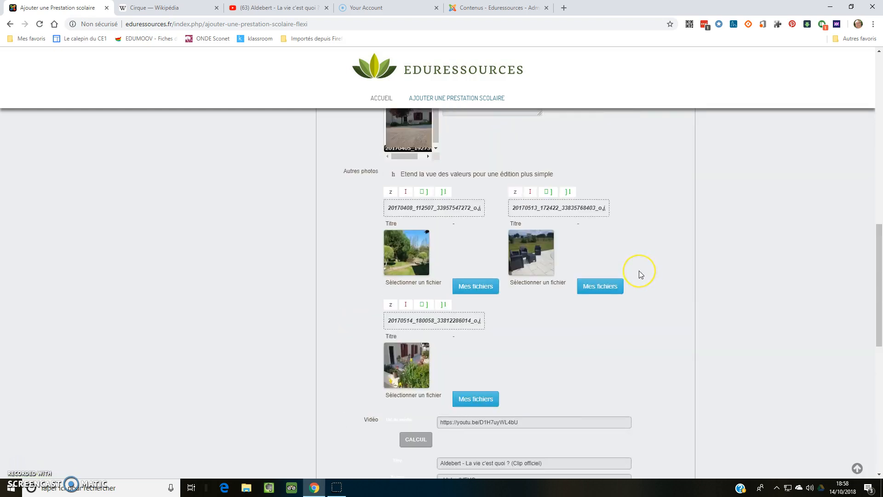
pyautogui.scroll(-3, 638, 274)
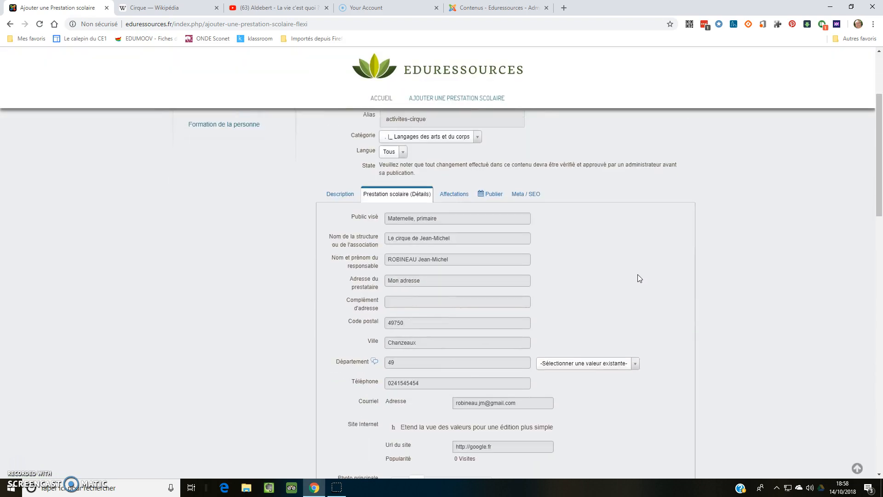
pyautogui.scroll(1, 619, 235)
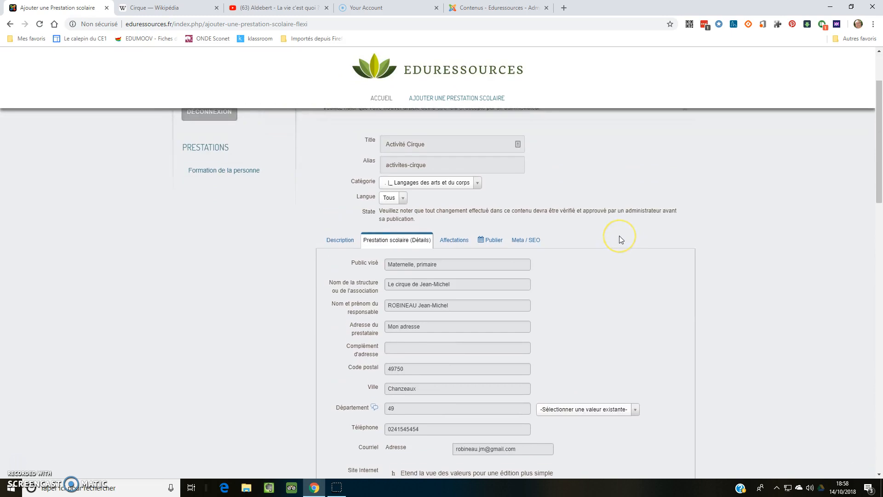
pyautogui.click(492, 243)
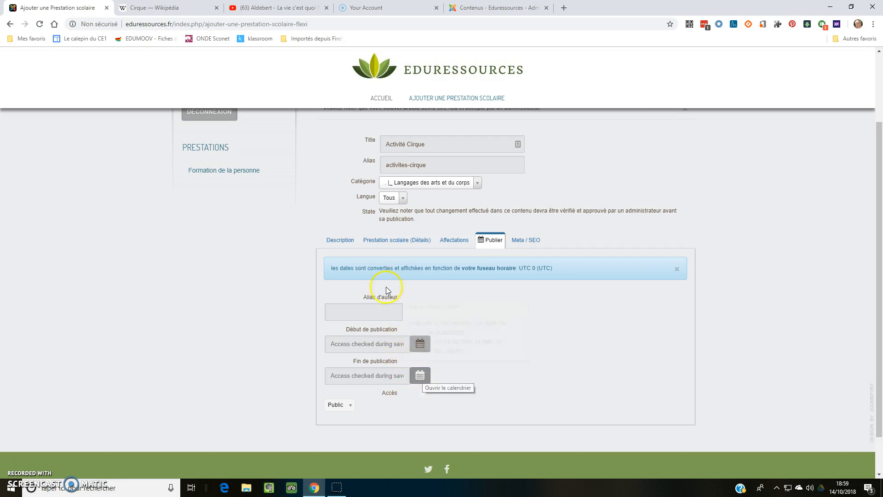
pyautogui.click(528, 243)
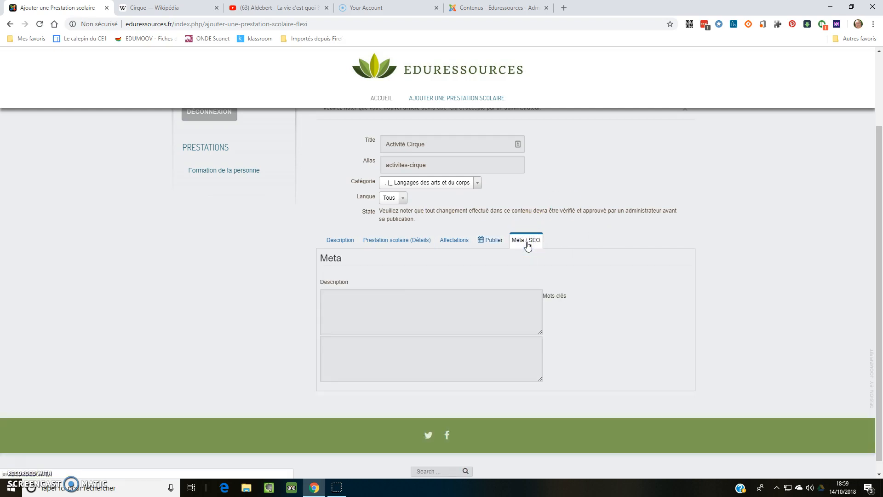
pyautogui.click(406, 307)
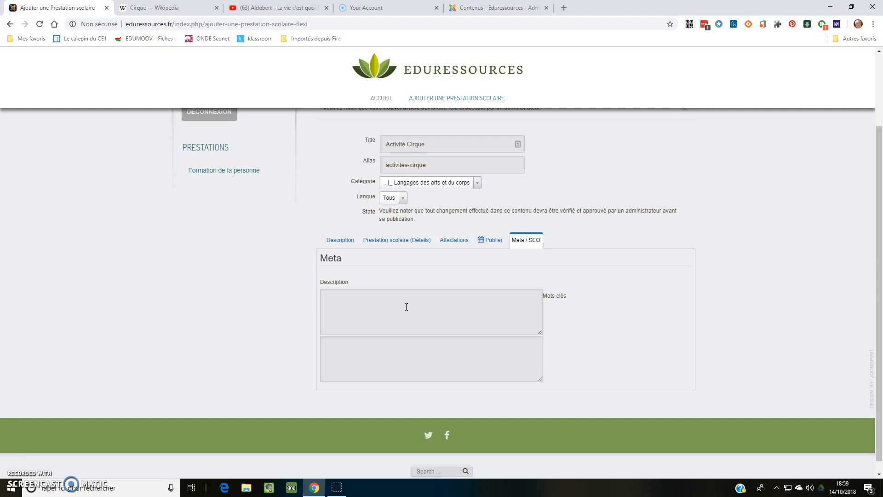
# Add the new school service and exit its form, and log out of the site.
pyautogui.scroll(2, 406, 306)
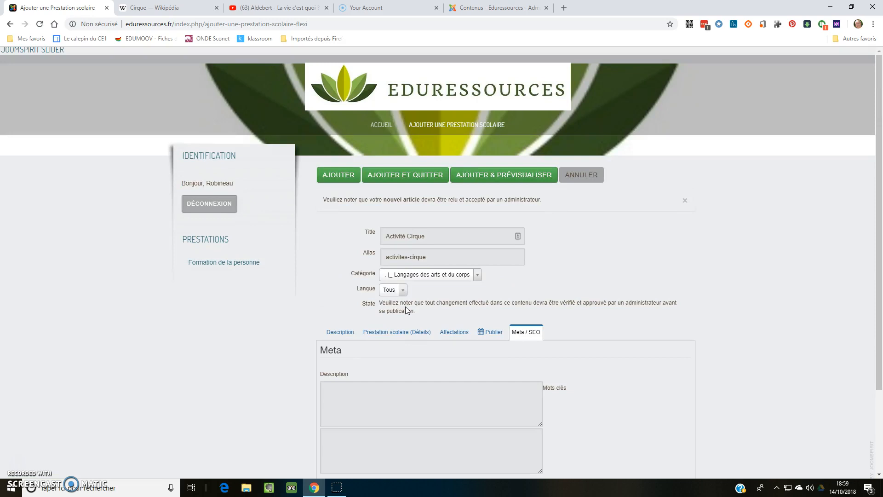
pyautogui.click(407, 176)
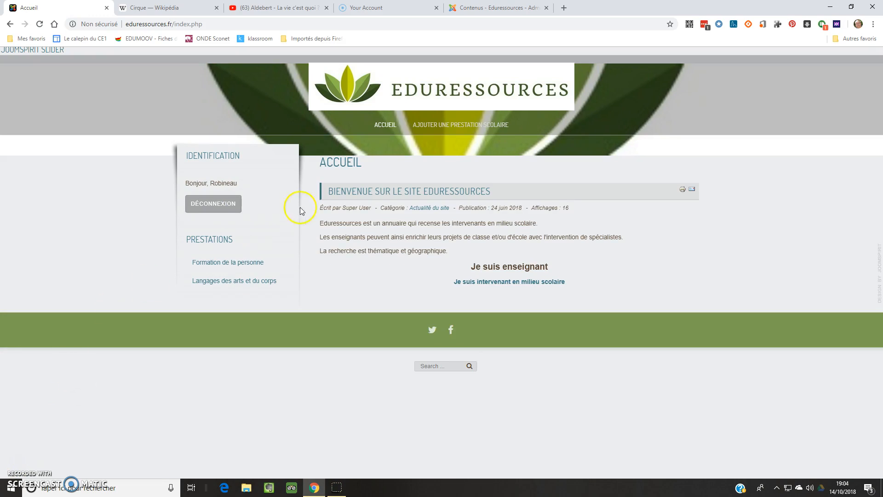
pyautogui.click(213, 204)
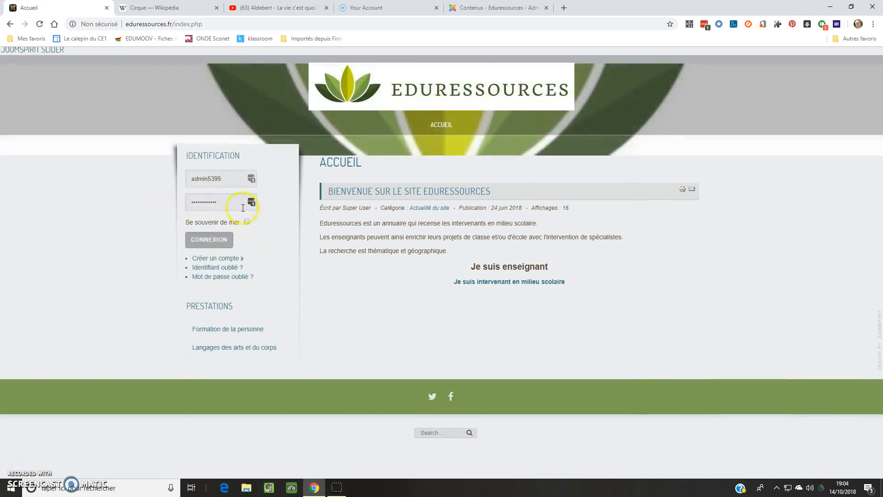
# Open the "Activité Cirque" service from the "Langages des arts et du corps" category of the public site.
pyautogui.click(214, 245)
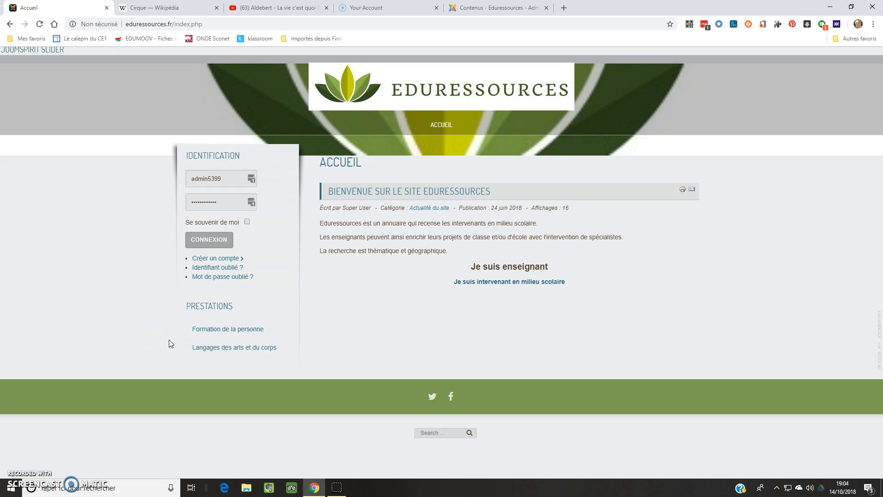
pyautogui.click(235, 348)
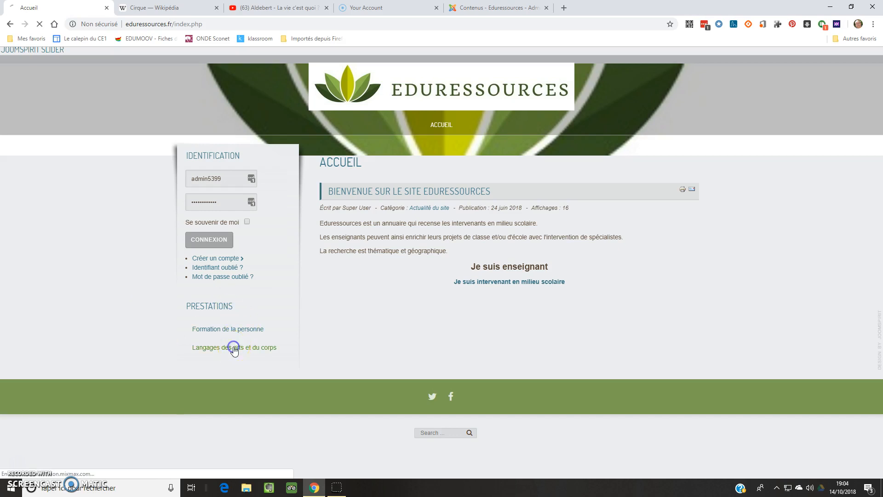
pyautogui.scroll(-4, 639, 301)
pyautogui.scroll(3, 642, 302)
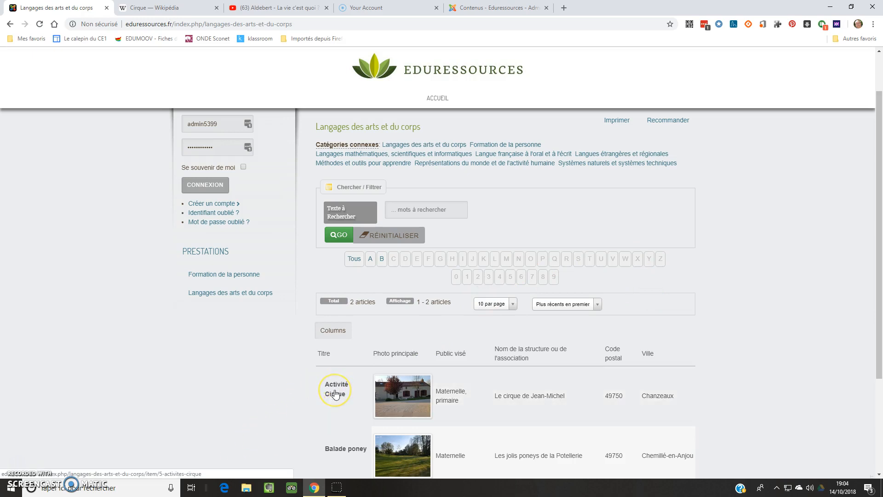
pyautogui.click(335, 394)
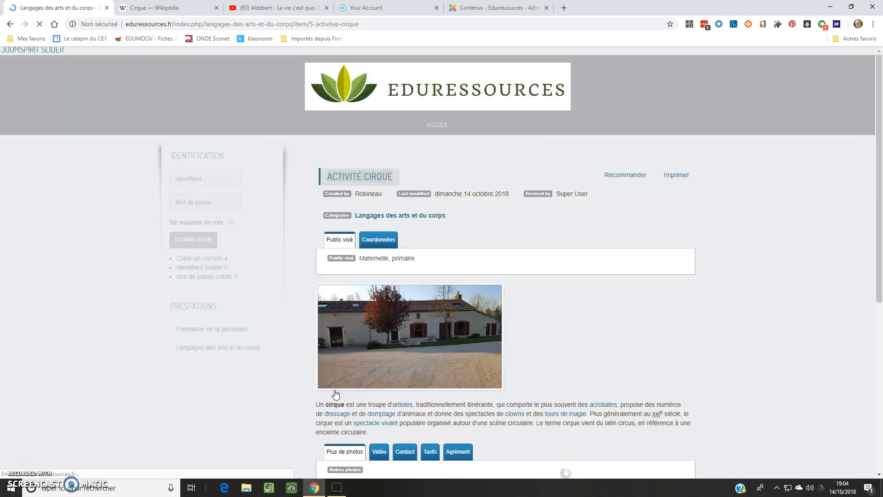
pyautogui.click(480, 368)
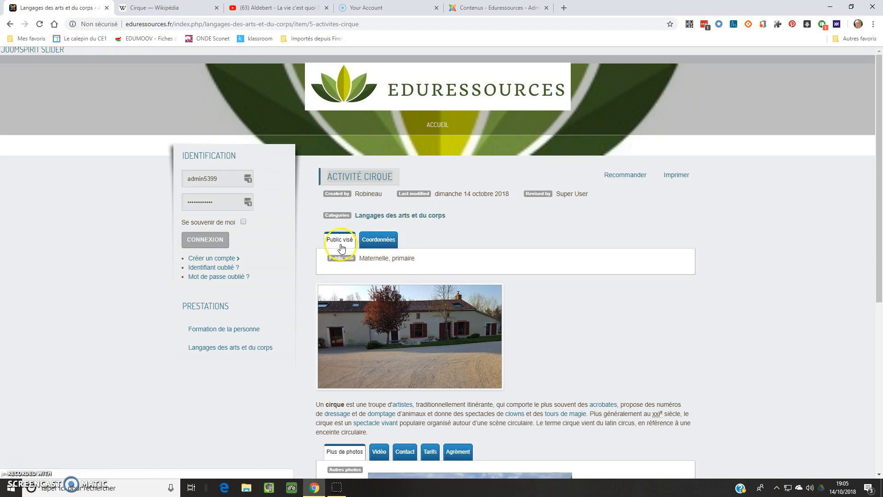
# Check the provider's "Coordonnées", the description and the additional photos on the circus service page.
pyautogui.click(376, 244)
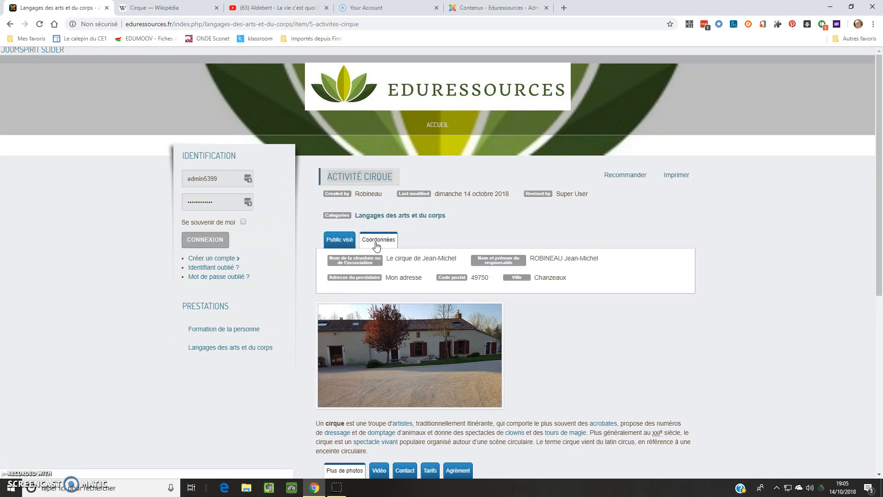
pyautogui.scroll(-2, 666, 327)
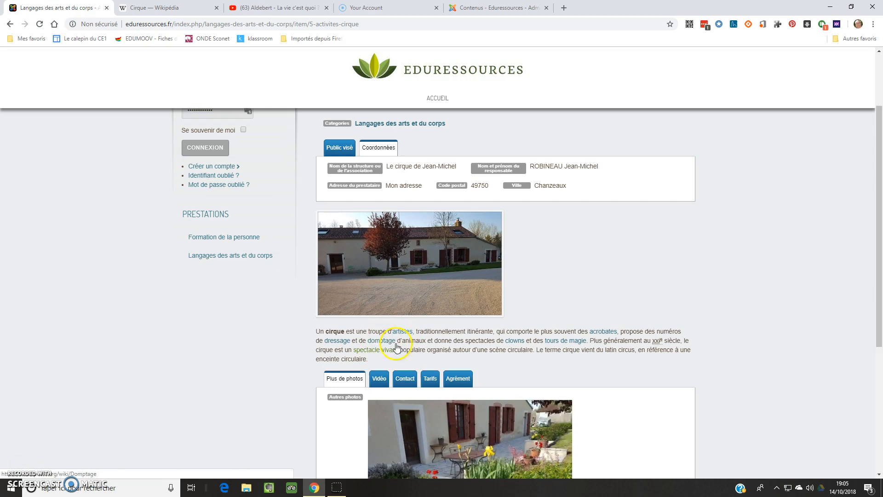
pyautogui.scroll(-3, 572, 316)
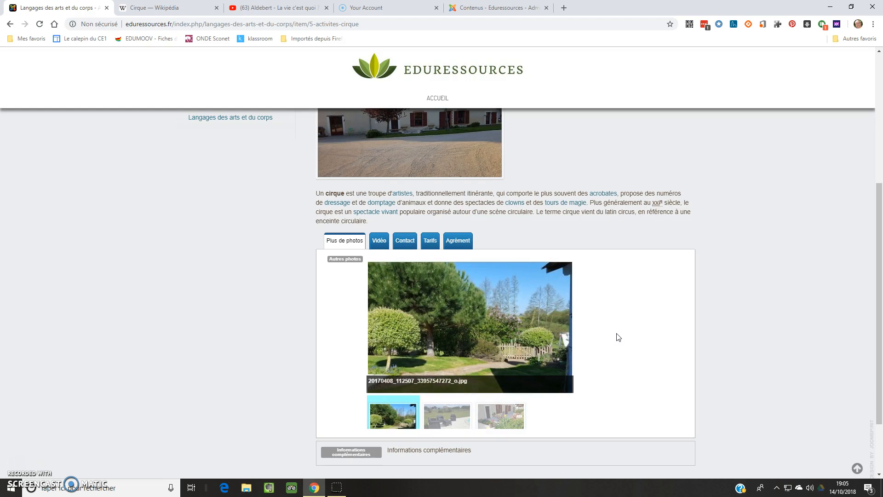
# Show the embedded video of the circus service, play it briefly and pause it.
pyautogui.click(378, 241)
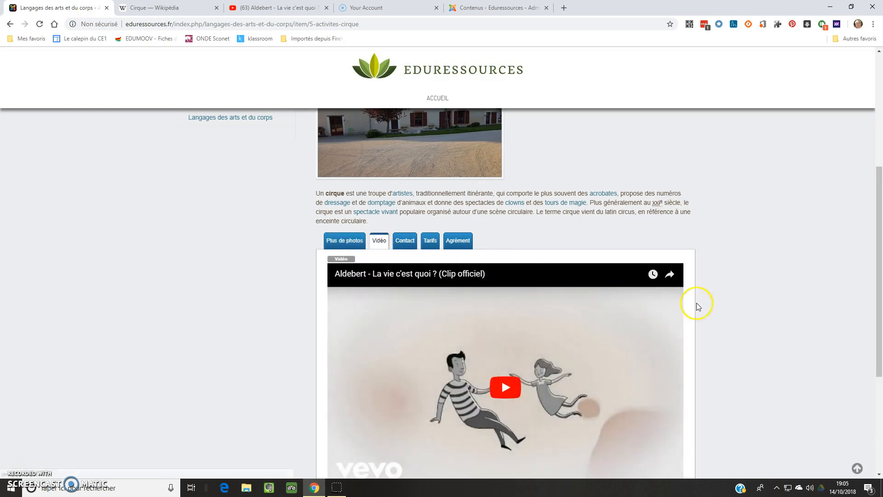
pyautogui.scroll(-2, 738, 295)
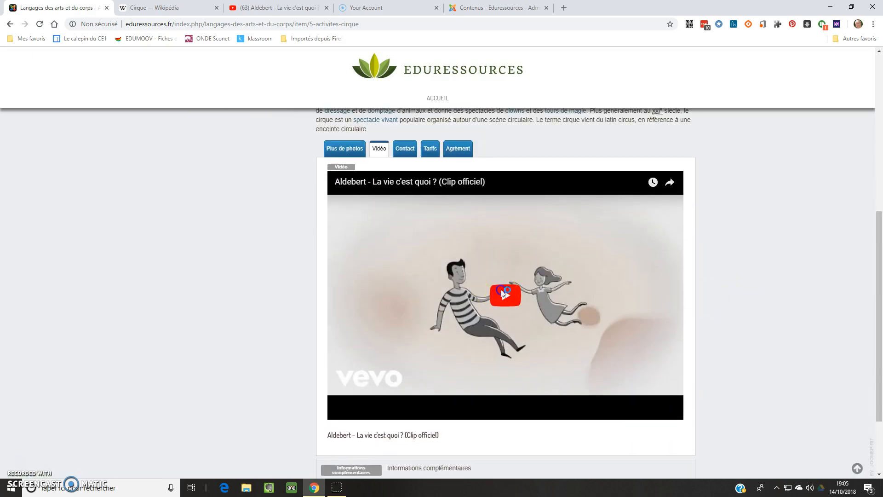
pyautogui.click(530, 298)
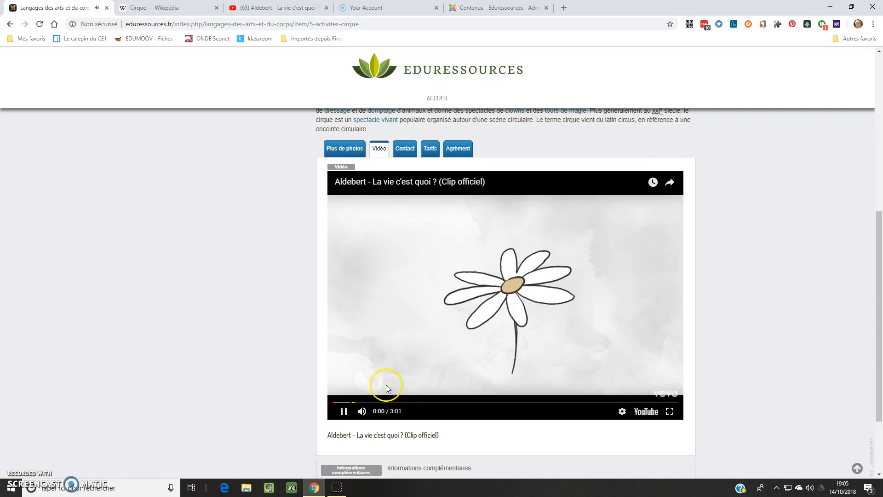
pyautogui.click(342, 412)
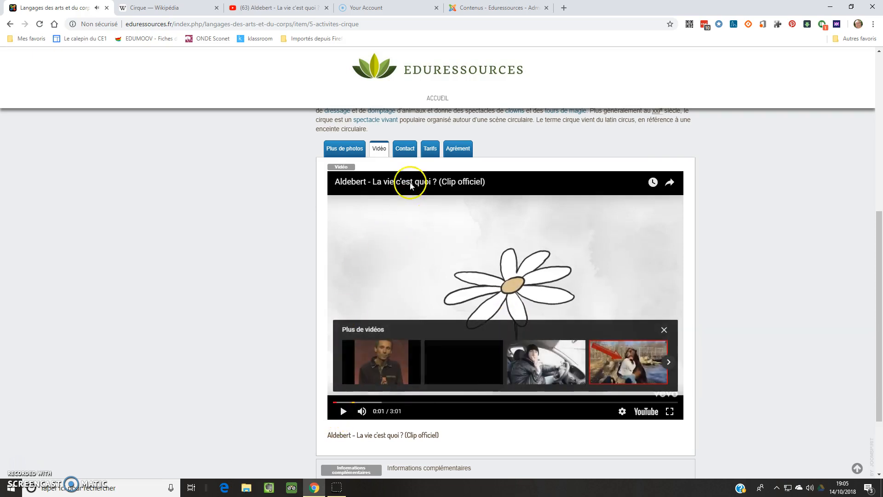
# Review the contact, "Tarifs" and "Agrément" information of the circus service, and return to the start of its page.
pyautogui.click(405, 148)
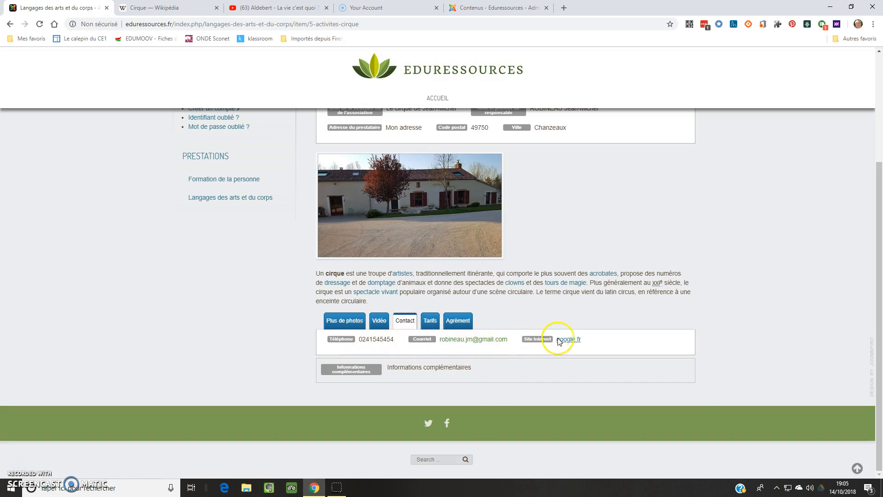
pyautogui.click(429, 322)
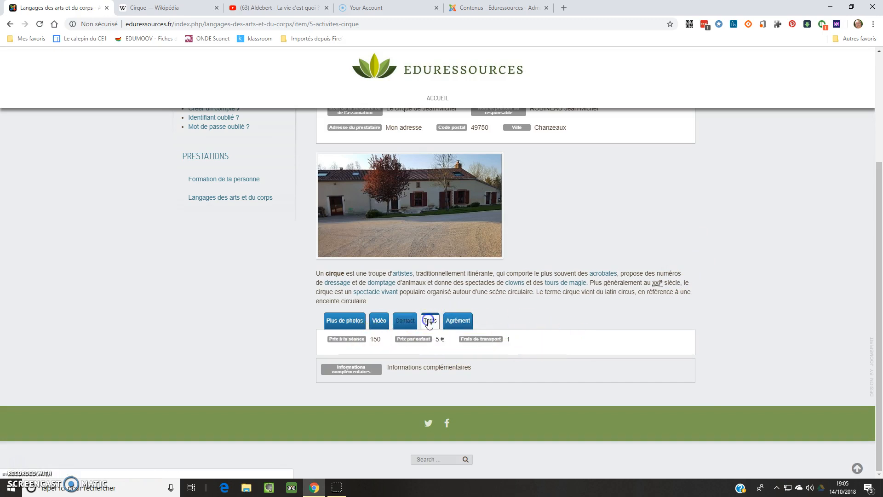
pyautogui.click(458, 320)
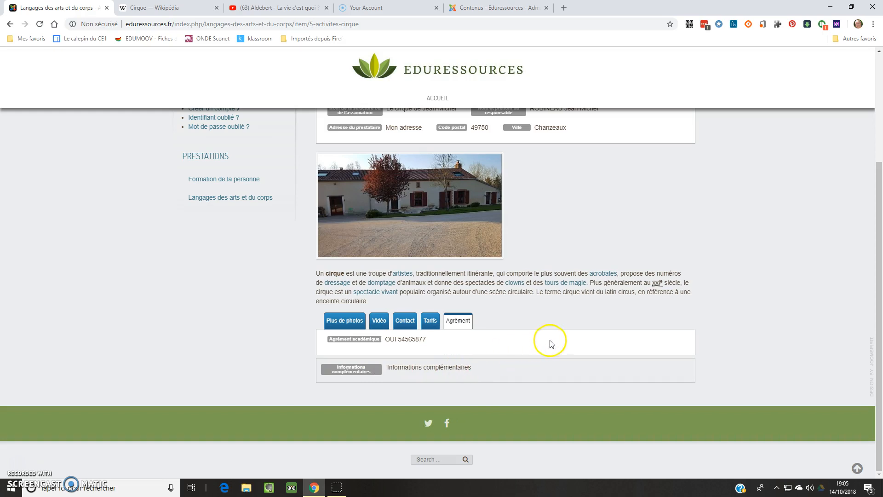
pyautogui.scroll(3, 546, 342)
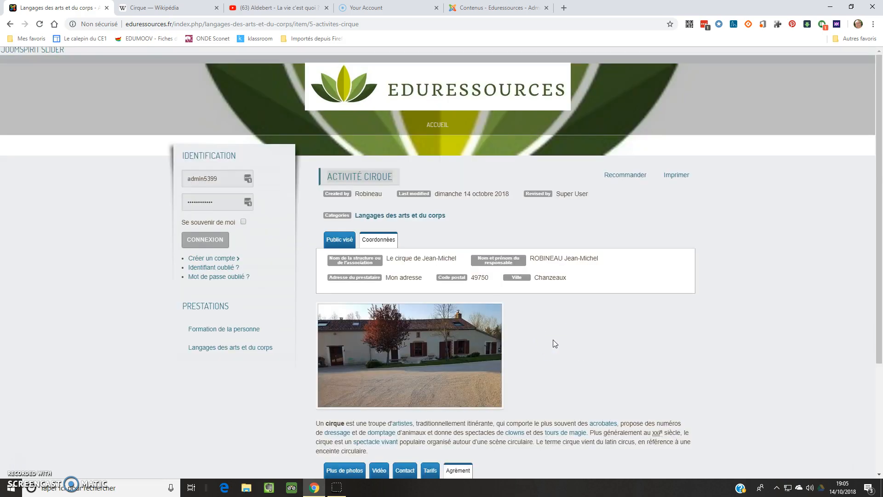